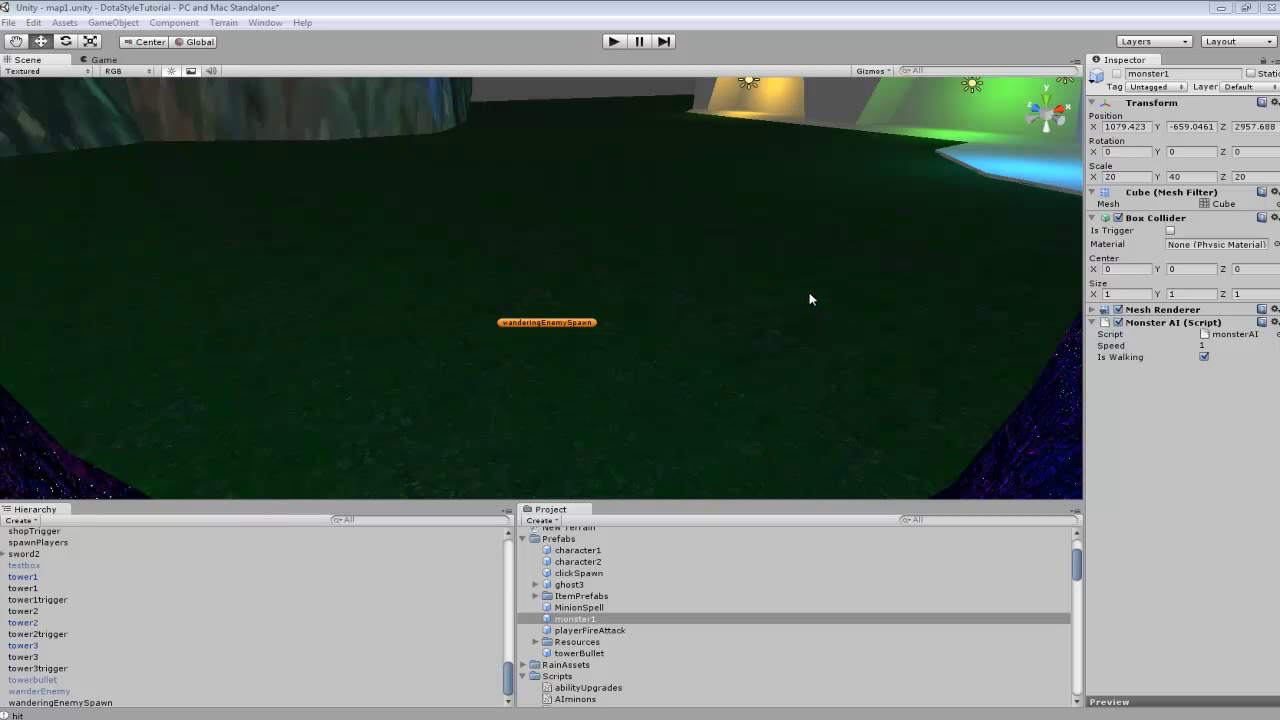
Step: Create a new terrain object in the scene near the spawn area
left_click_drag(809, 294, 560, 296, "alt")
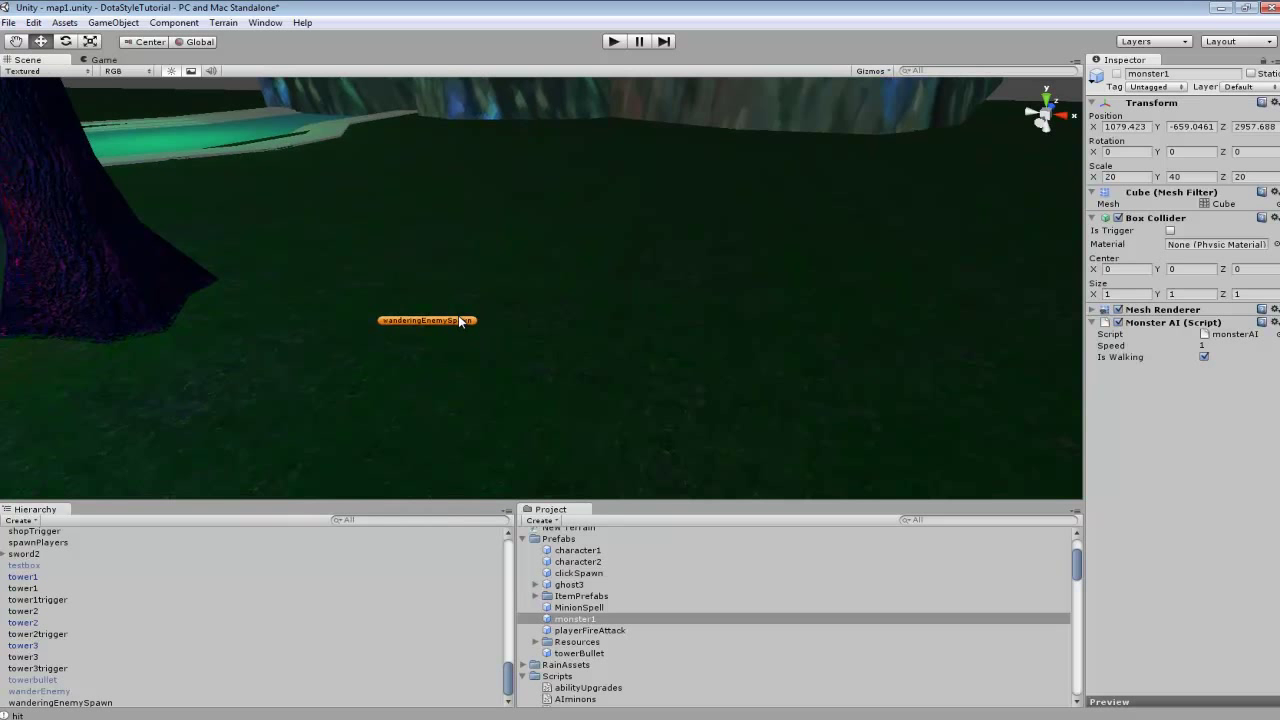
left_click_drag(851, 271, 880, 263, "alt")
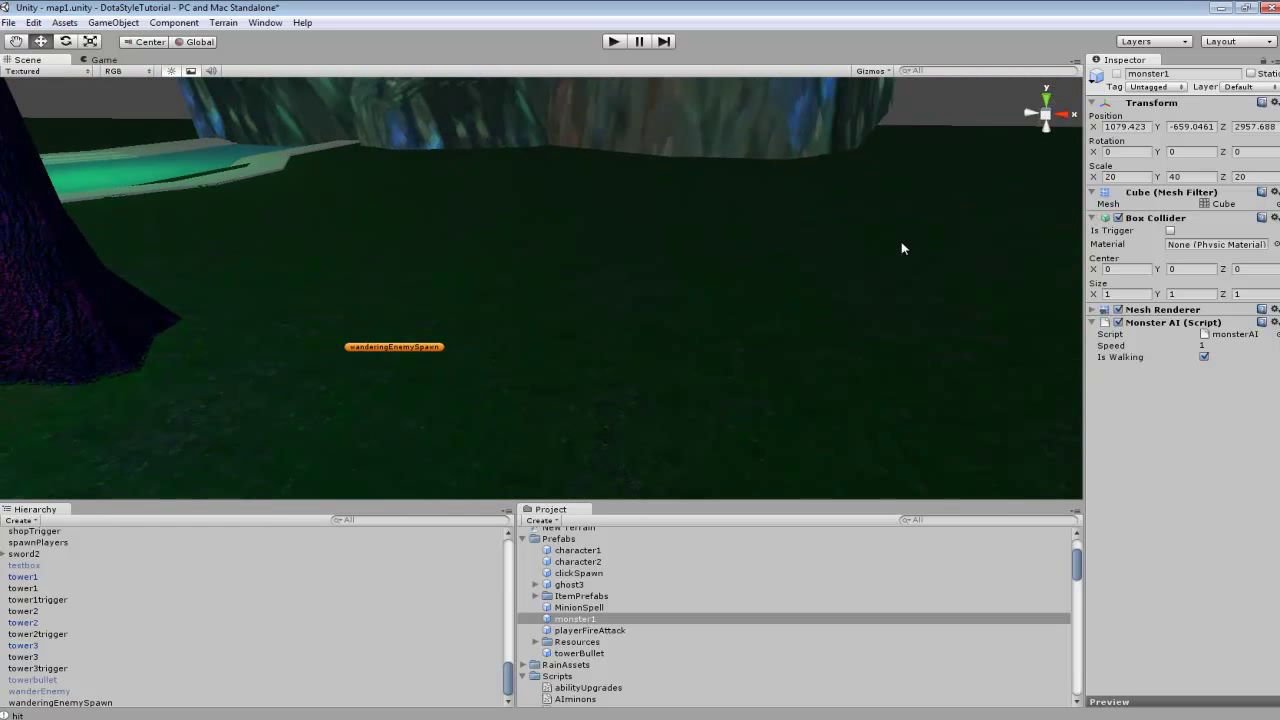
left_click_drag(797, 251, 835, 300, "alt")
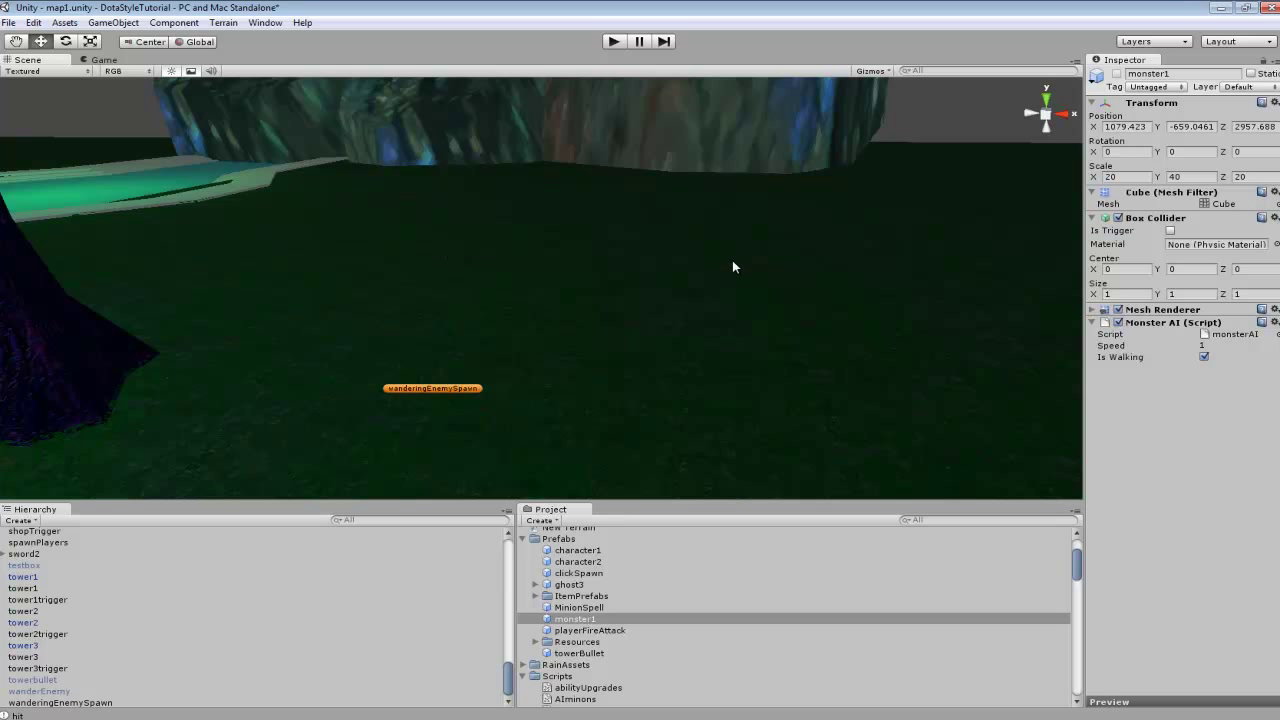
left_click_drag(660, 244, 653, 183, "alt")
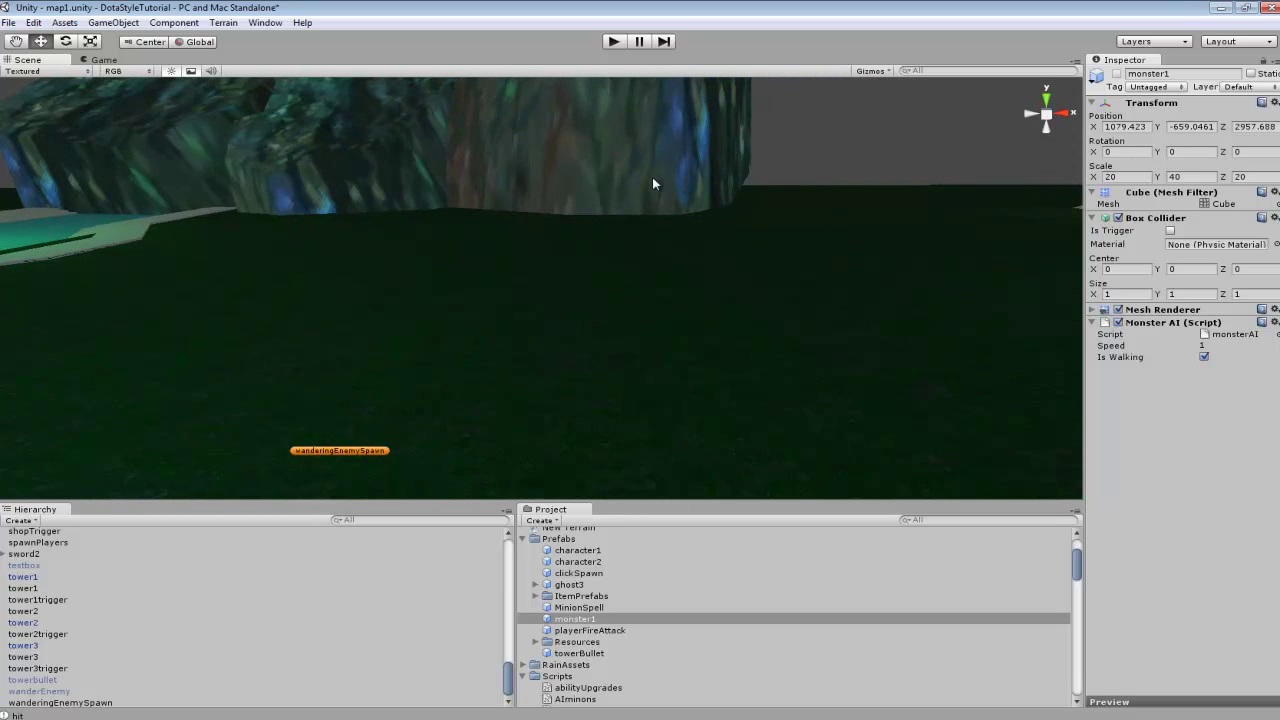
left_click(223, 22)
left_click(250, 37)
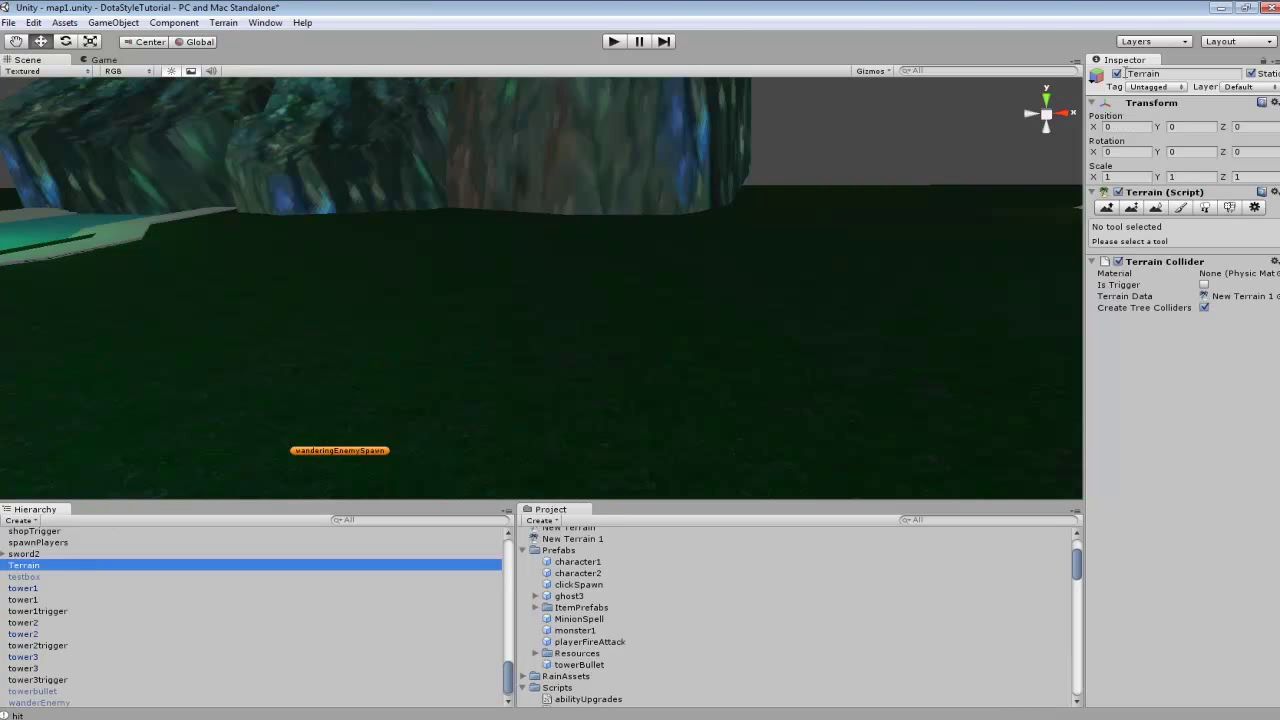
Step: Give the terrain a blue label icon and move it to Y -674.89, Z 2557.52
left_click(1099, 76)
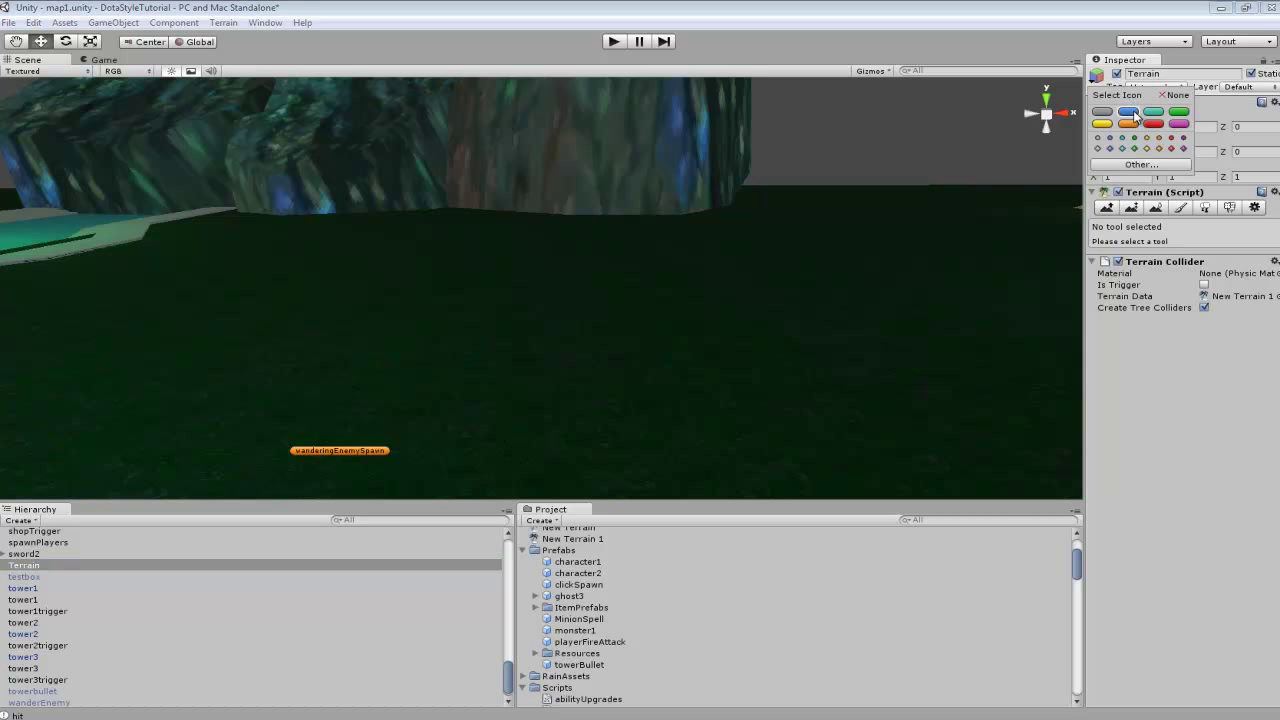
left_click(1098, 81)
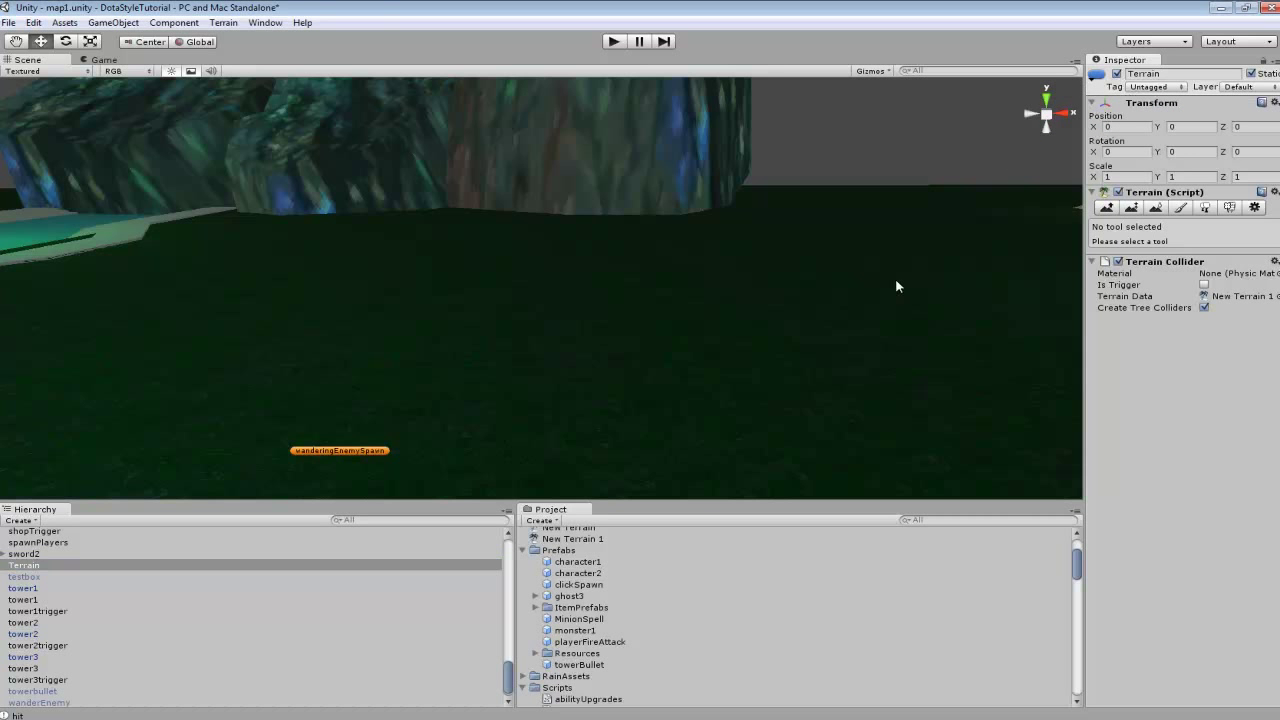
double_click(218, 563)
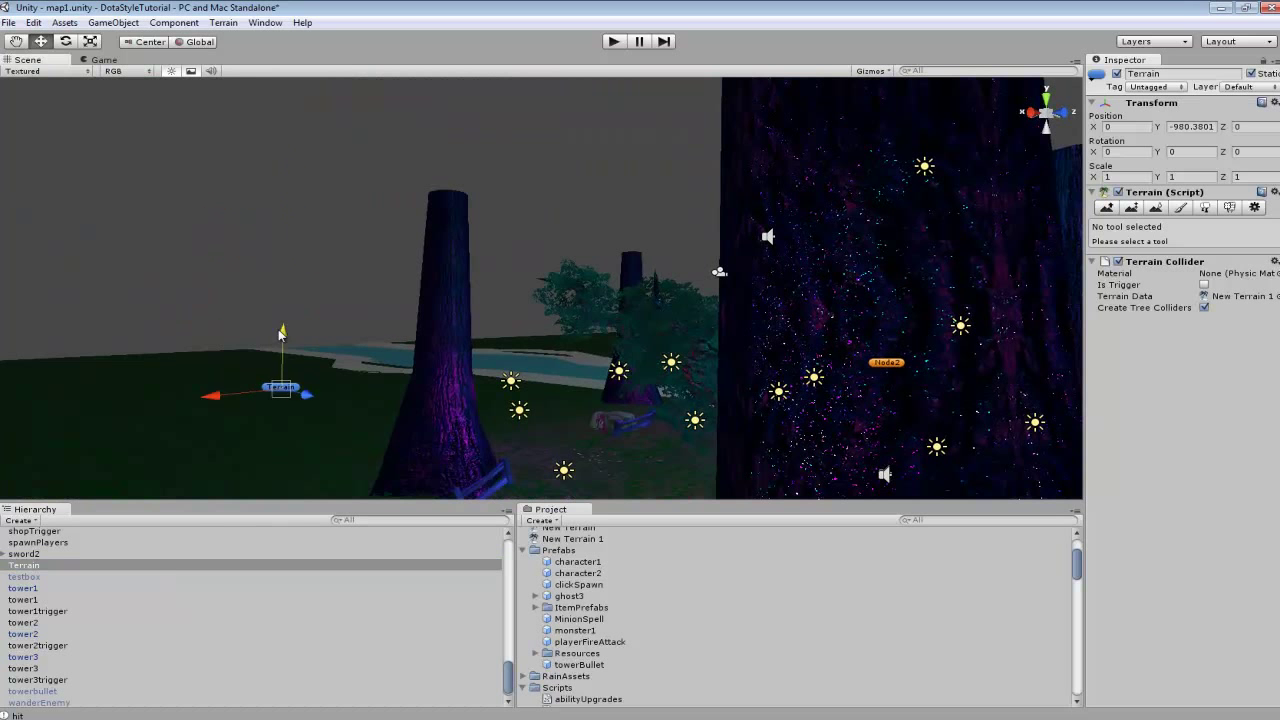
key("f")
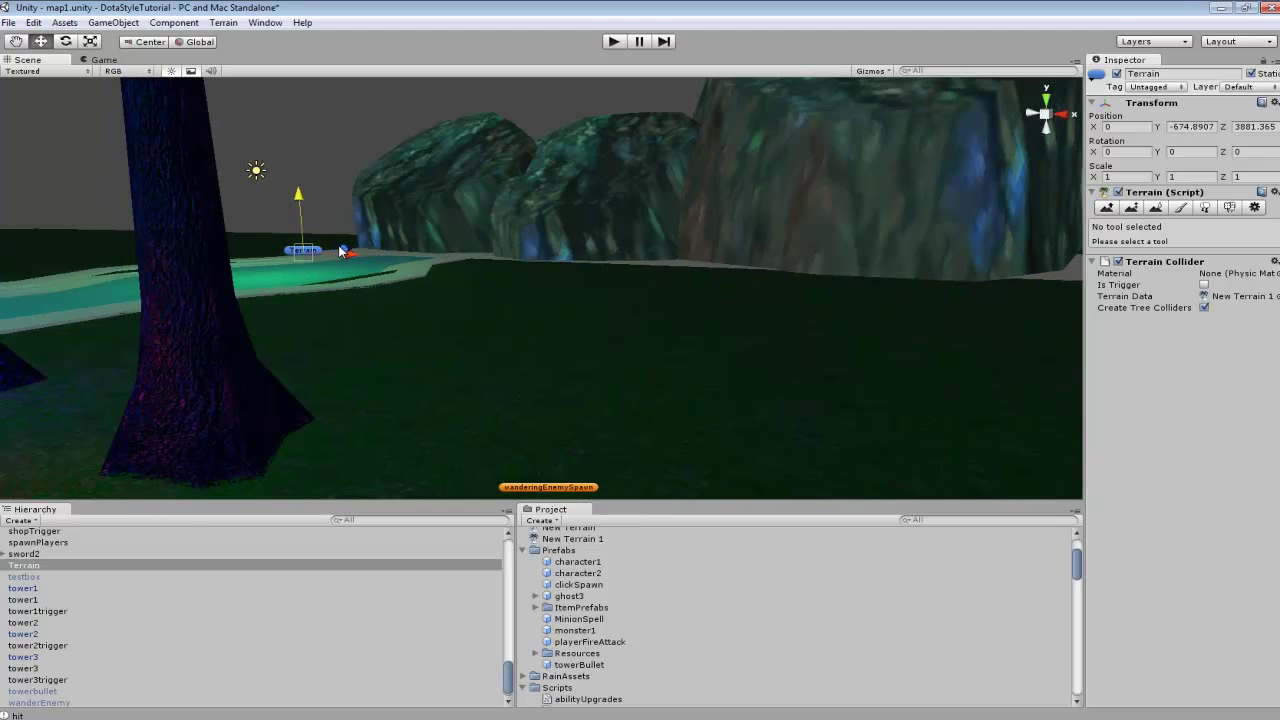
mouse_move(270, 275)
left_mouse_down()
mouse_move(257, 290)
mouse_move(428, 245)
mouse_move(237, 343)
mouse_move(270, 307)
mouse_move(253, 288)
left_mouse_up()
left_click_drag(345, 165, 218, 177)
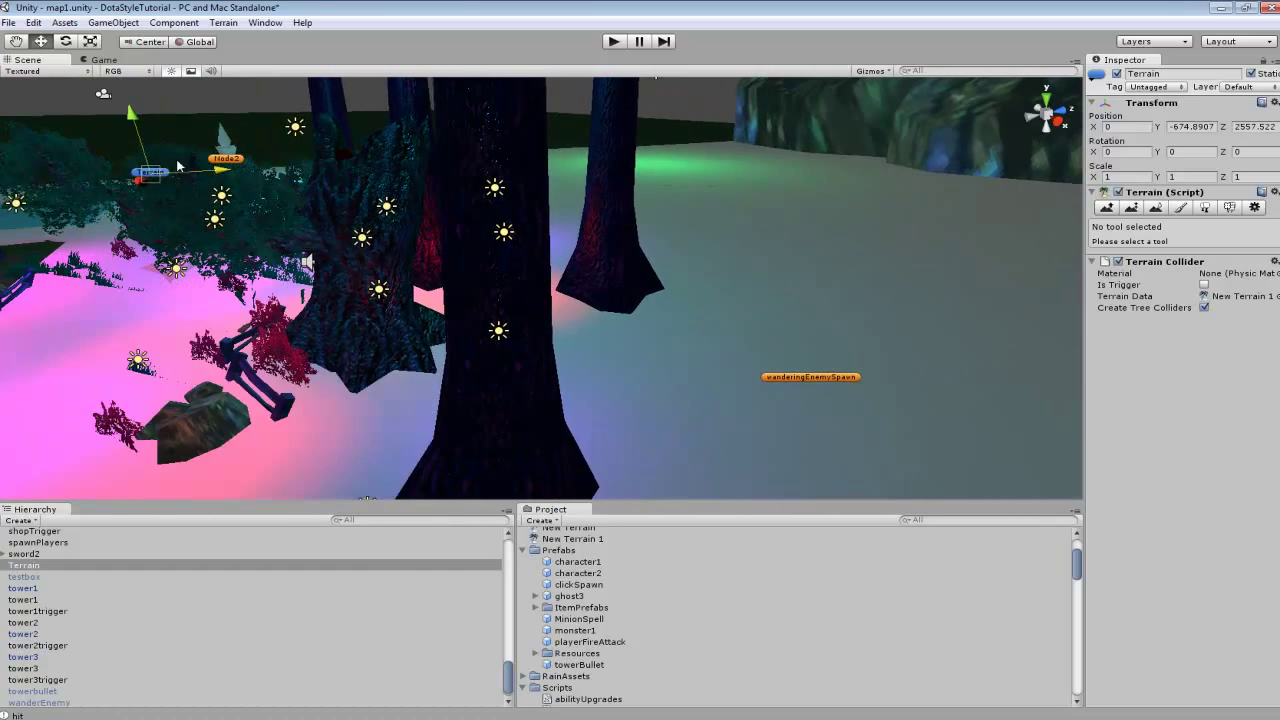
left_click_drag(365, 180, 445, 313, "alt")
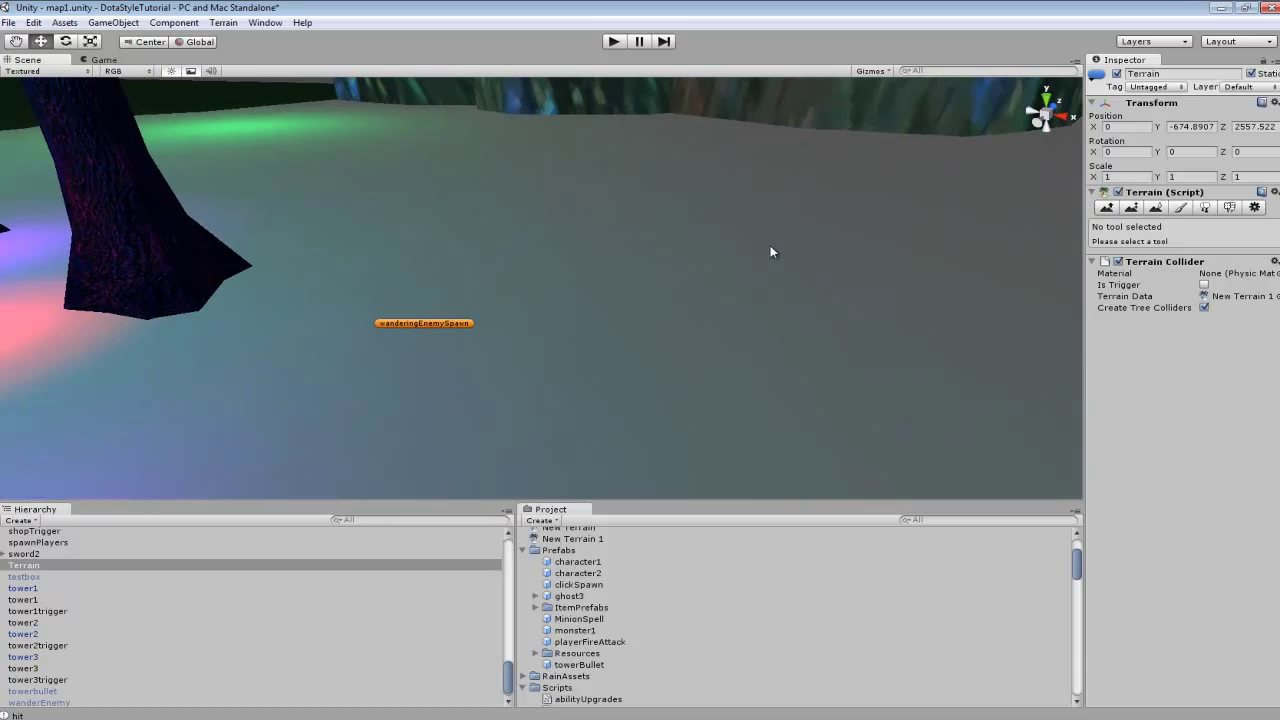
Step: Add ground3 as the terrain's paint texture so the surface turns grassy
left_click_drag(770, 252, 585, 243, "alt")
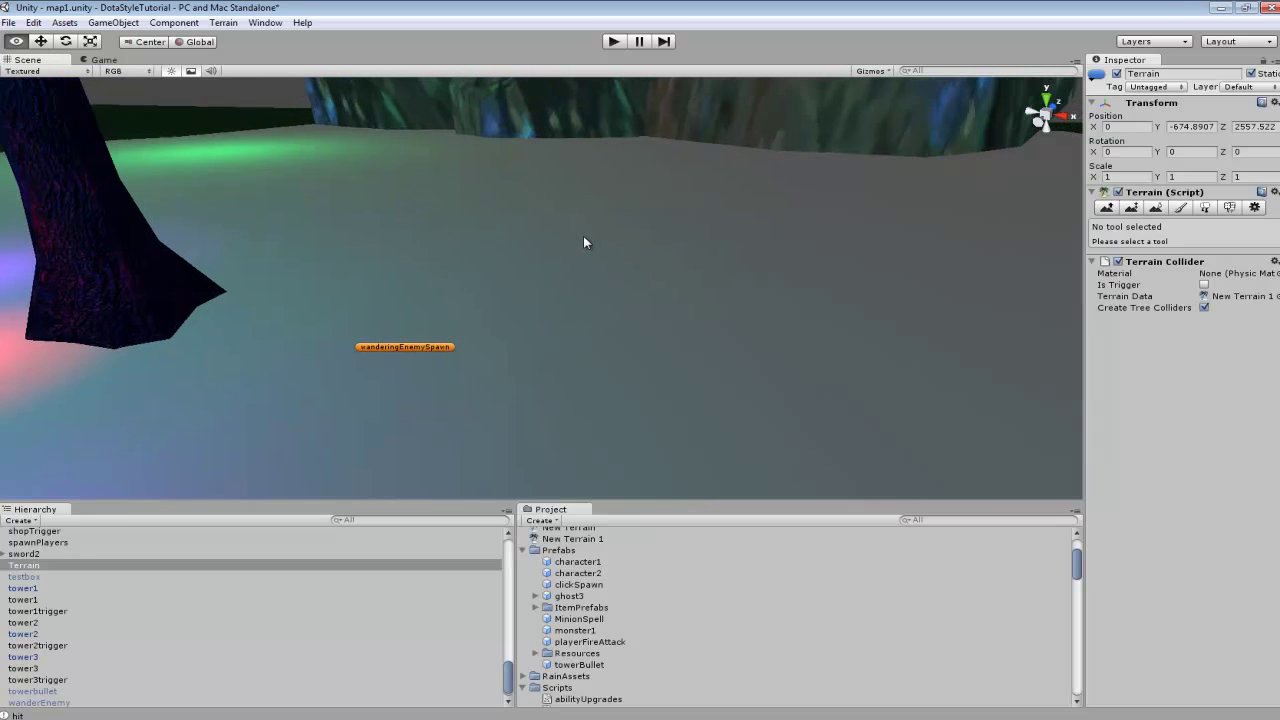
left_click(1207, 208)
left_click(1181, 208)
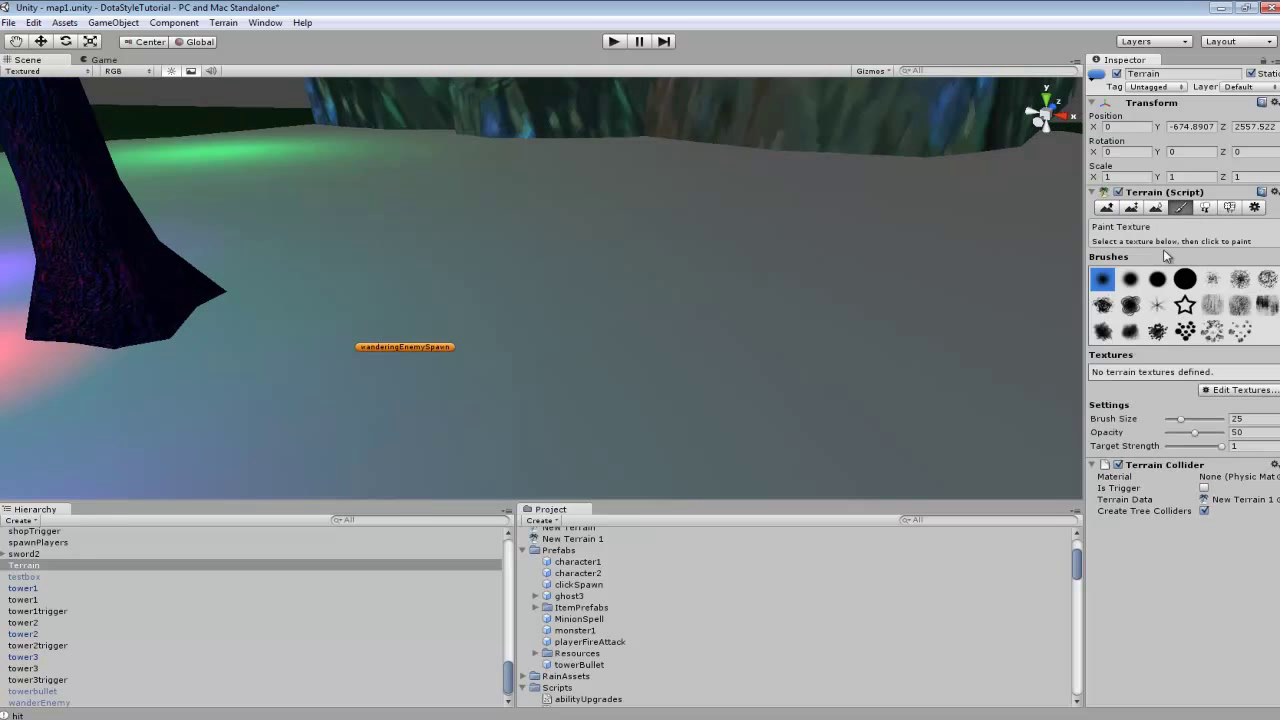
left_click(1226, 395)
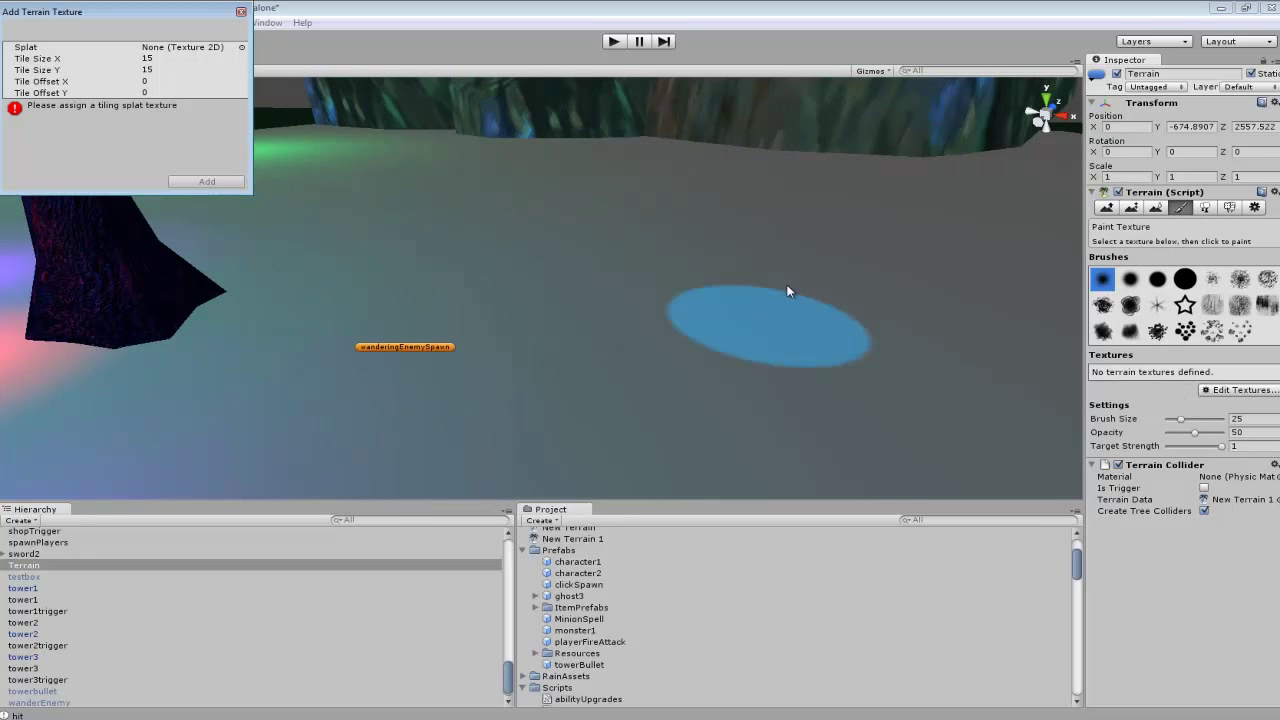
left_click(242, 47)
left_click_drag(1210, 172, 1212, 232)
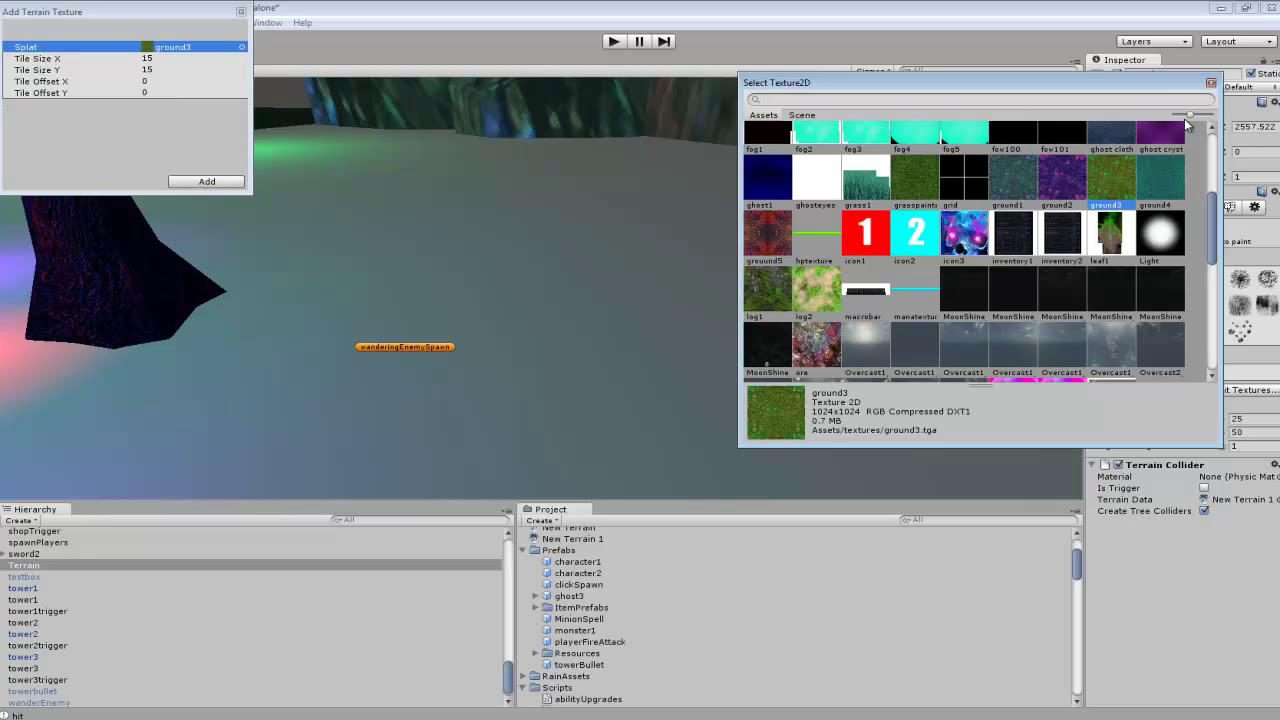
left_click(206, 181)
left_click(206, 181)
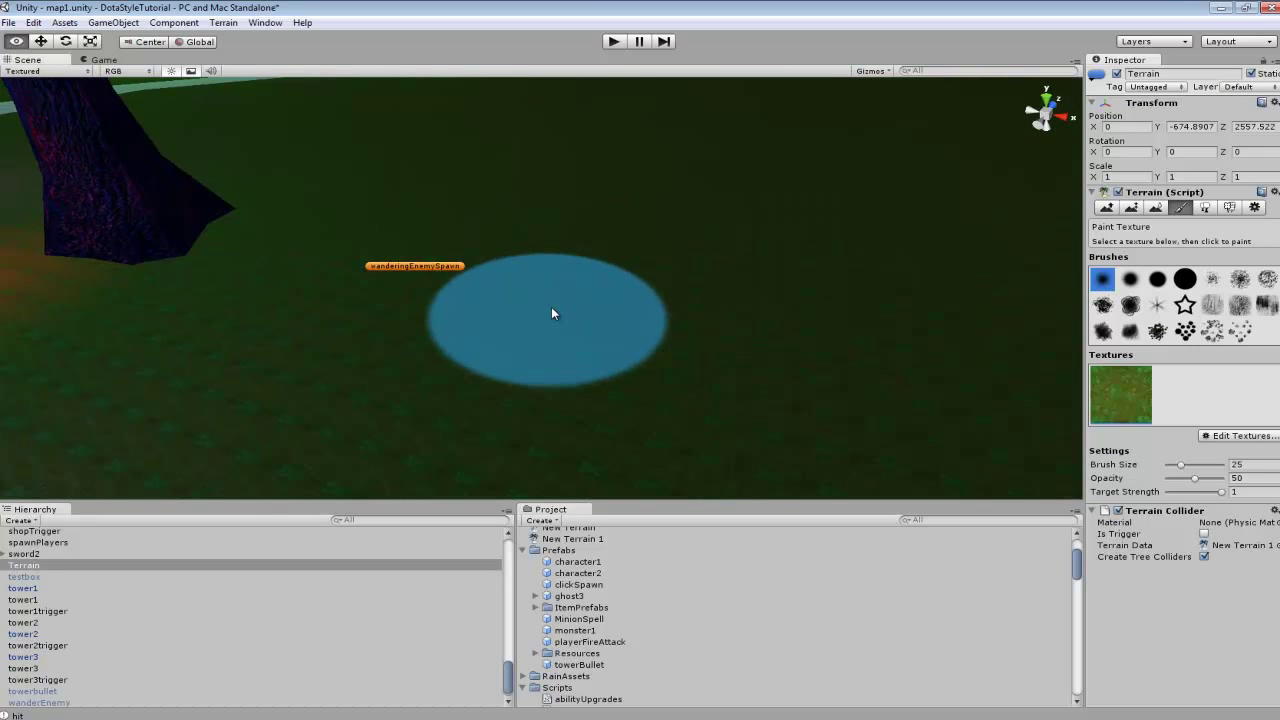
Step: Raise a hill and a tall peak beside wanderingEnemySpawn with Raise/Lower Terrain
mouse_move(420, 269)
right_mouse_down()
mouse_move(311, 274)
mouse_move(613, 301)
mouse_move(493, 288)
right_mouse_up()
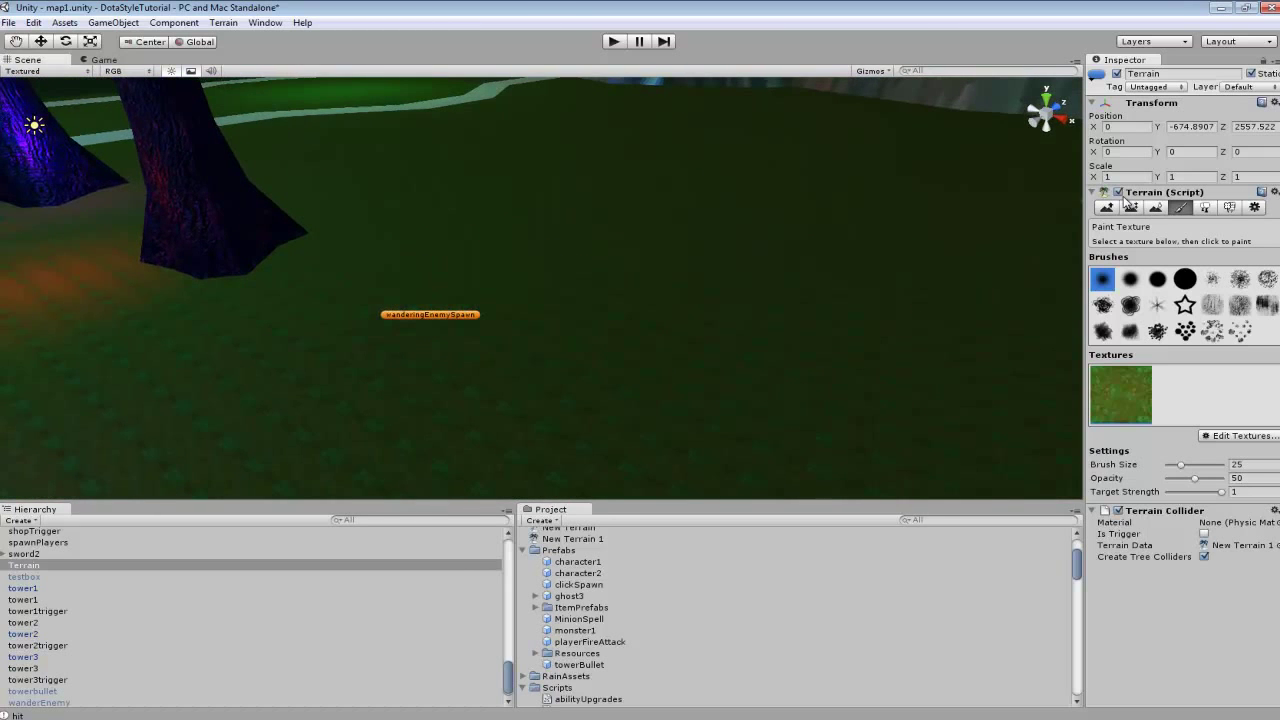
left_click(1104, 207)
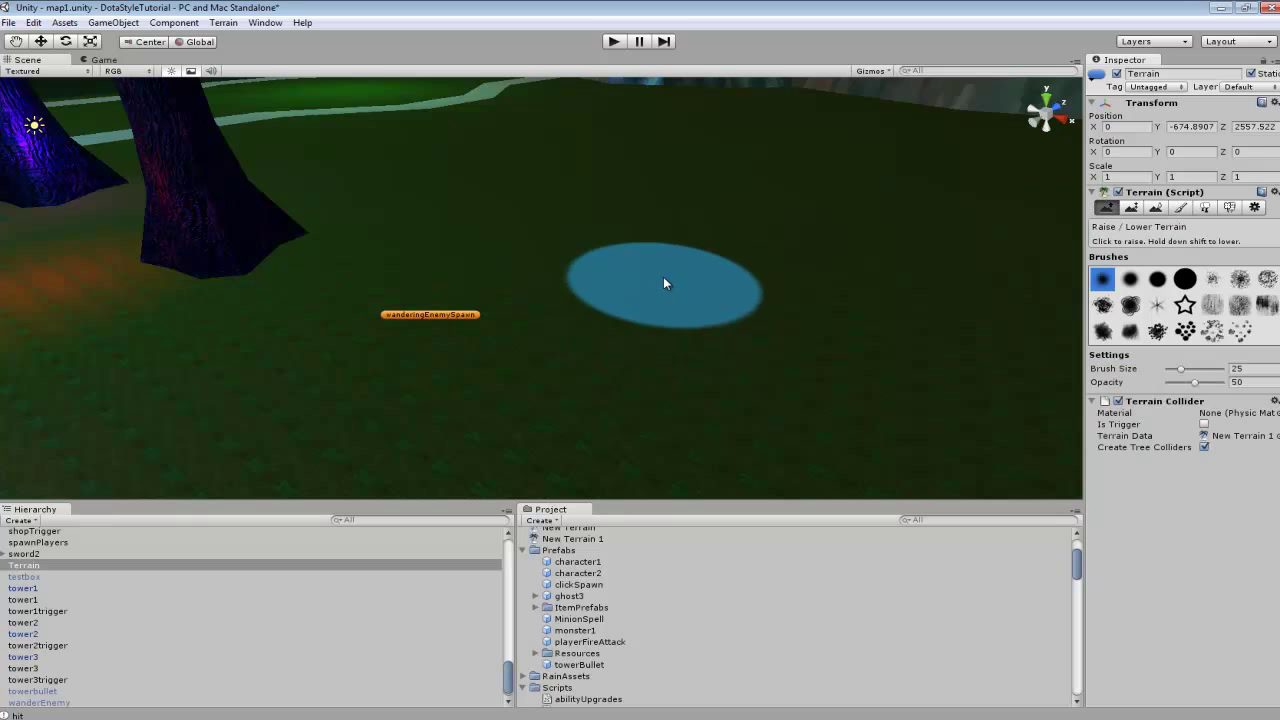
left_click_drag(700, 294, 689, 262)
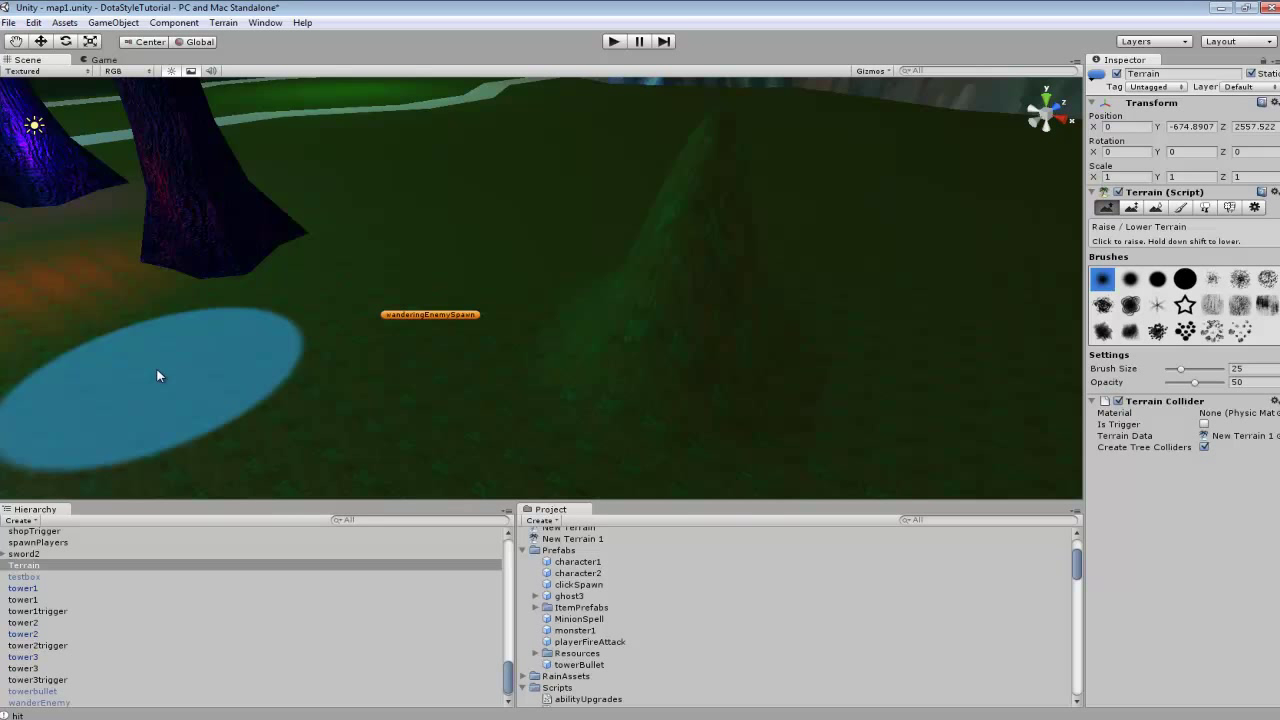
mouse_move(218, 357)
right_mouse_down()
mouse_move(466, 363)
mouse_move(380, 354)
mouse_move(371, 271)
right_mouse_up()
left_click_drag(371, 271, 362, 248)
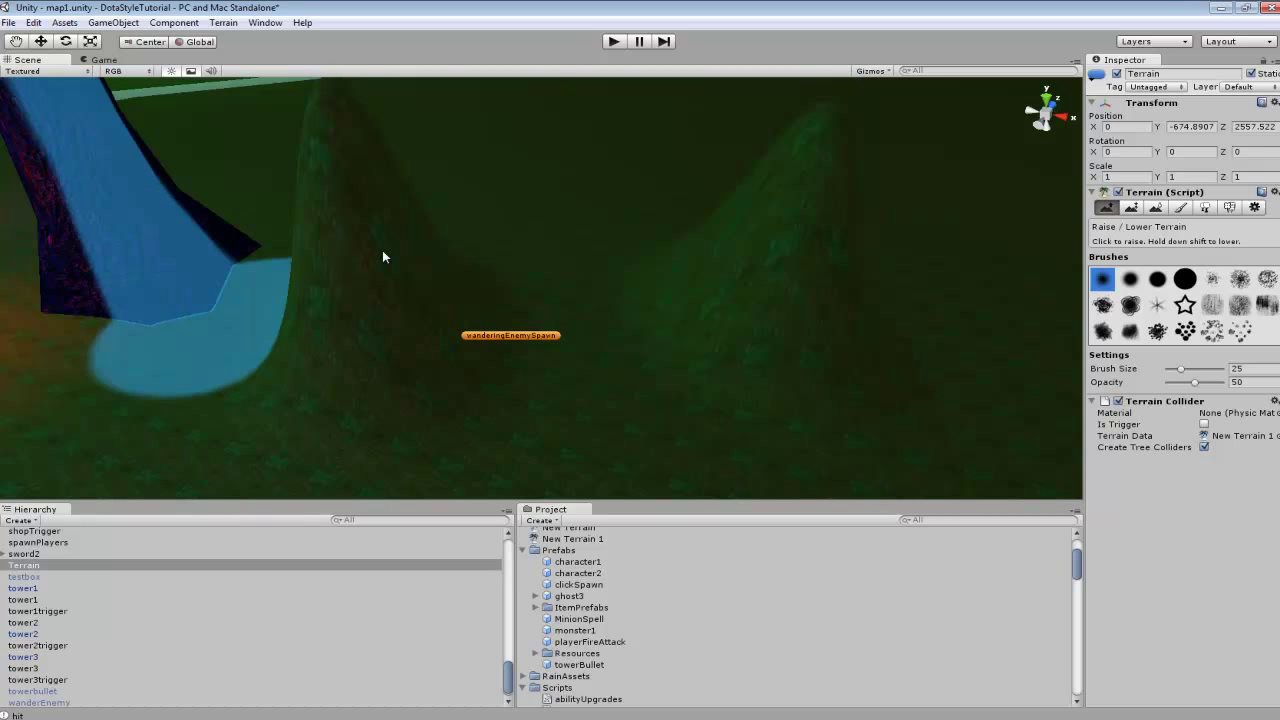
Step: Raise two more hills elsewhere on the grassy terrain
mouse_move(996, 223)
right_mouse_down()
mouse_move(1014, 293)
mouse_move(868, 311)
right_mouse_up()
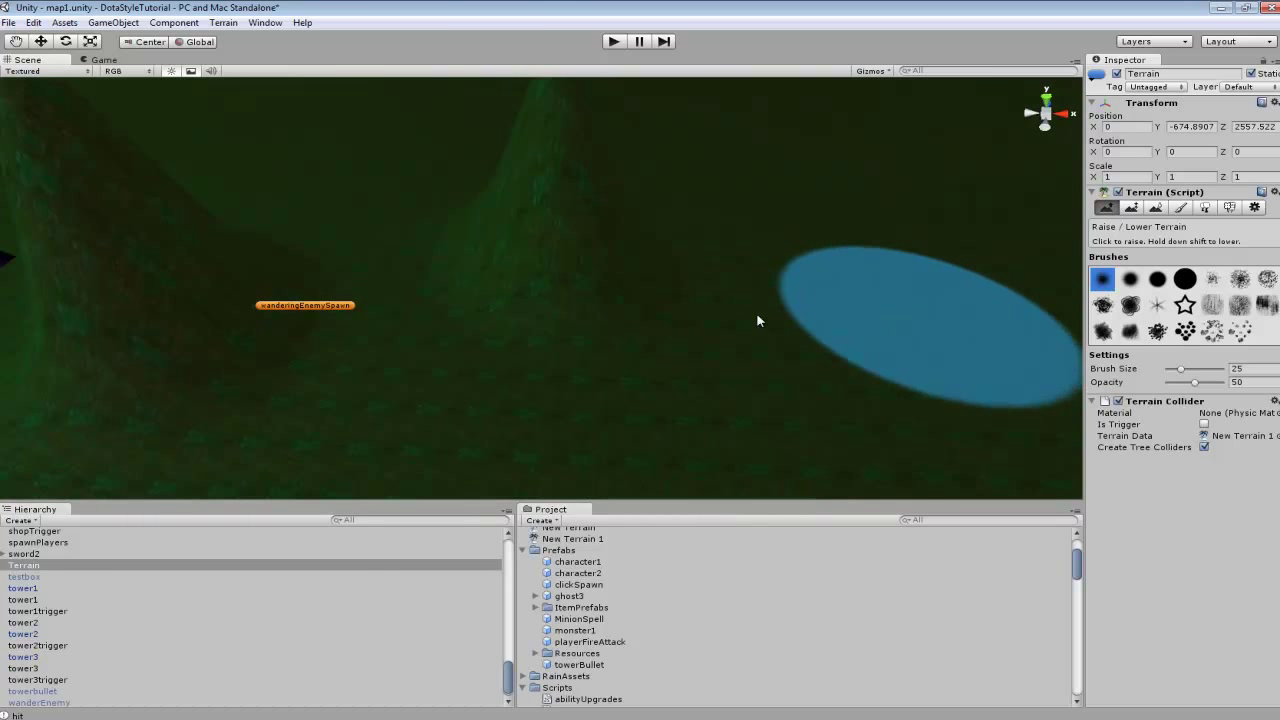
mouse_move(709, 318)
right_mouse_down()
mouse_move(618, 245)
mouse_move(537, 243)
mouse_move(395, 285)
right_mouse_up()
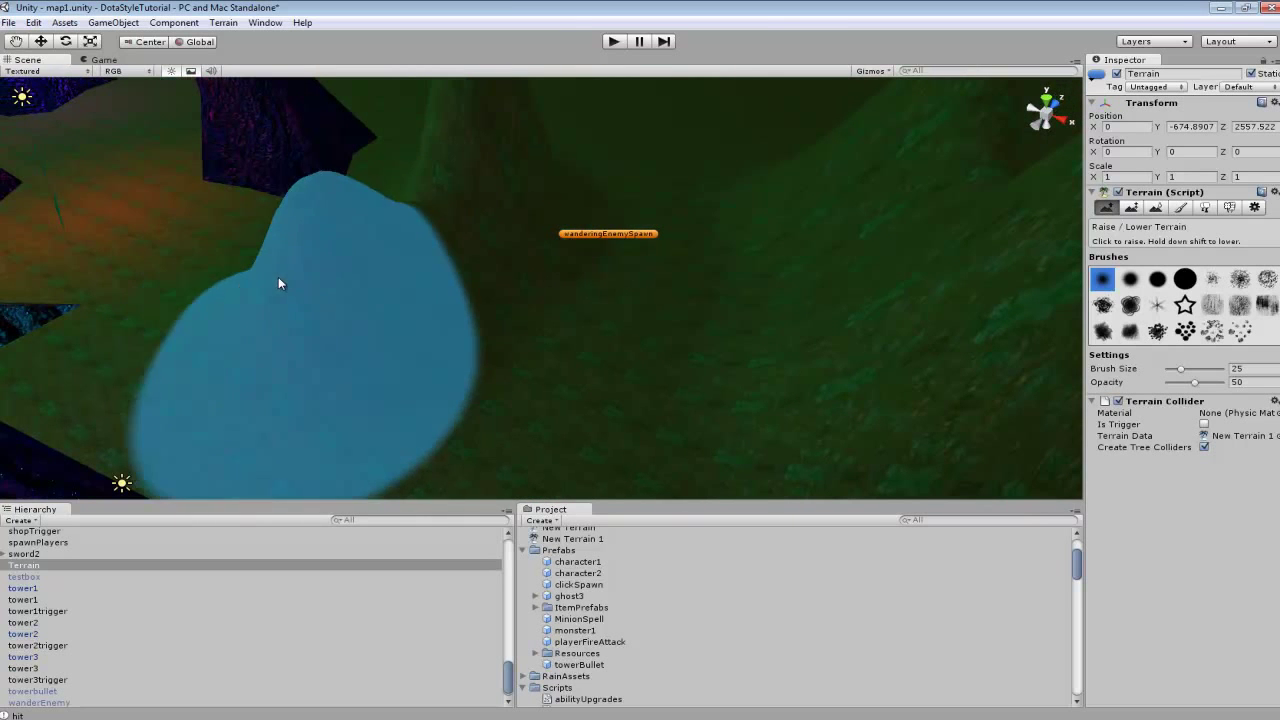
mouse_move(607, 372)
right_mouse_down()
mouse_move(662, 414)
mouse_move(505, 356)
right_mouse_up()
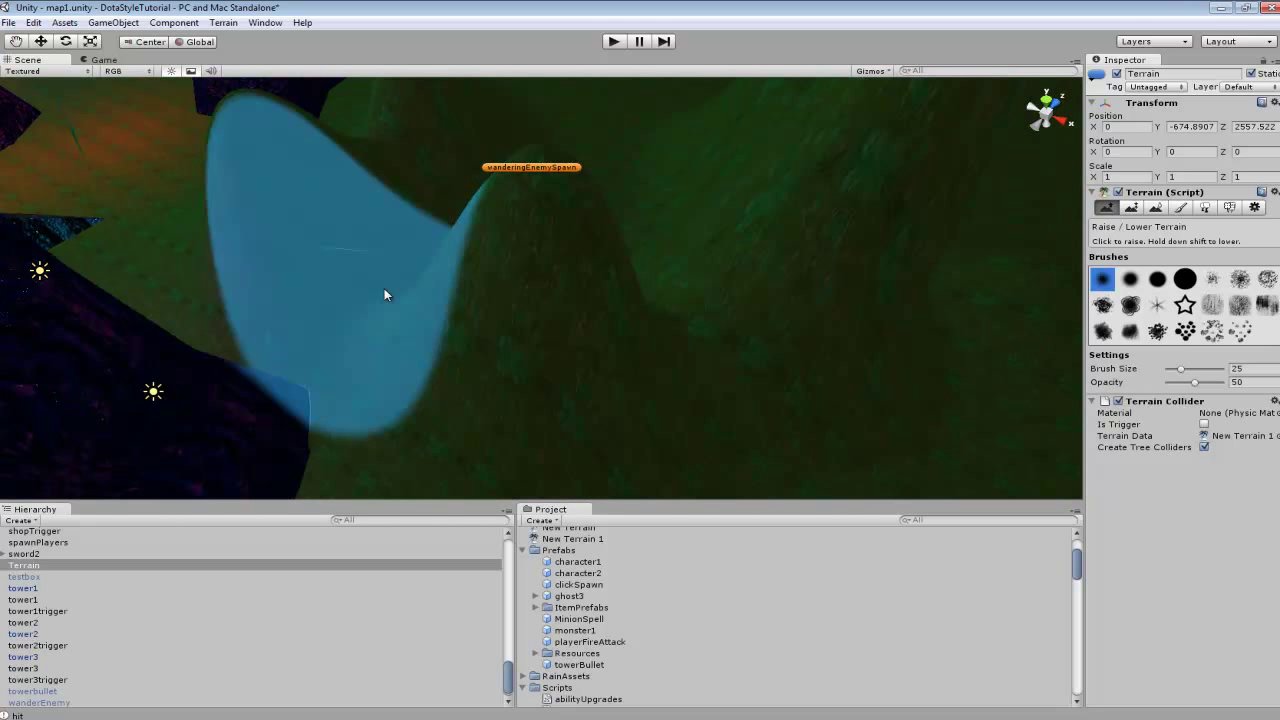
mouse_move(734, 271)
right_mouse_down()
mouse_move(371, 291)
mouse_move(796, 272)
right_mouse_up()
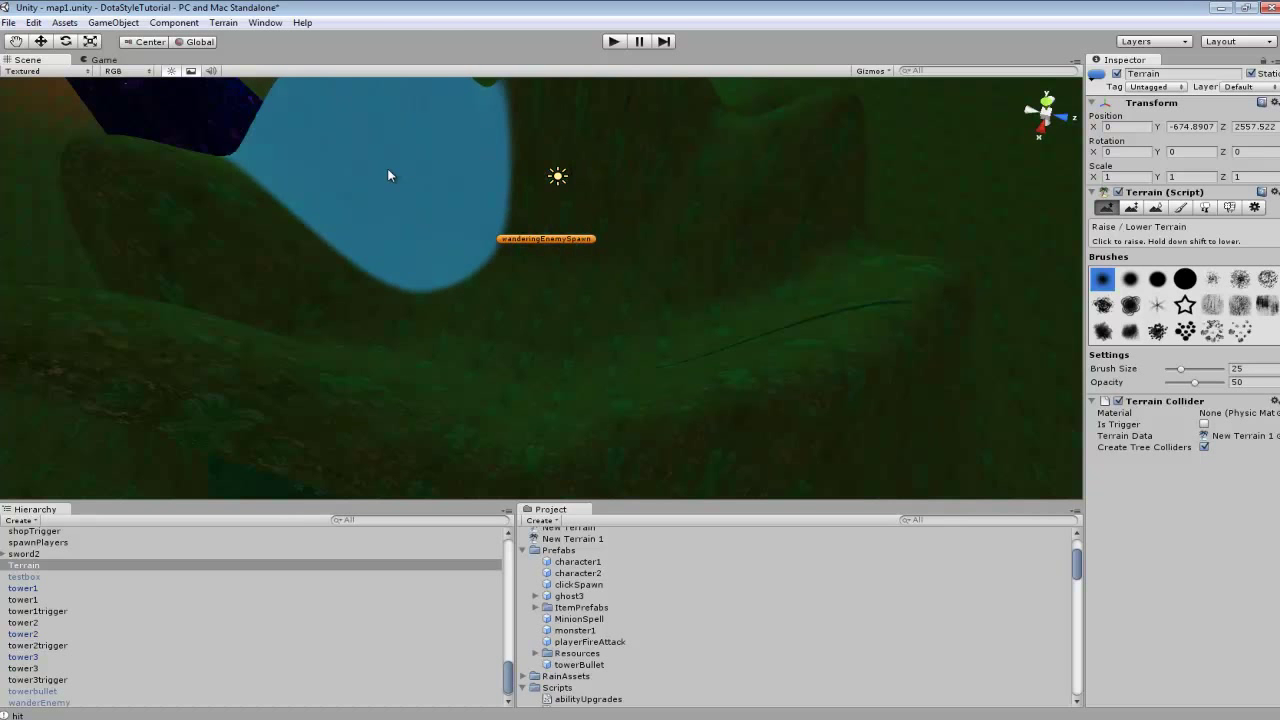
mouse_move(478, 213)
left_mouse_down("alt")
mouse_move(617, 186)
mouse_move(594, 214)
mouse_move(808, 194)
mouse_move(922, 201)
mouse_move(748, 234)
left_mouse_up("alt")
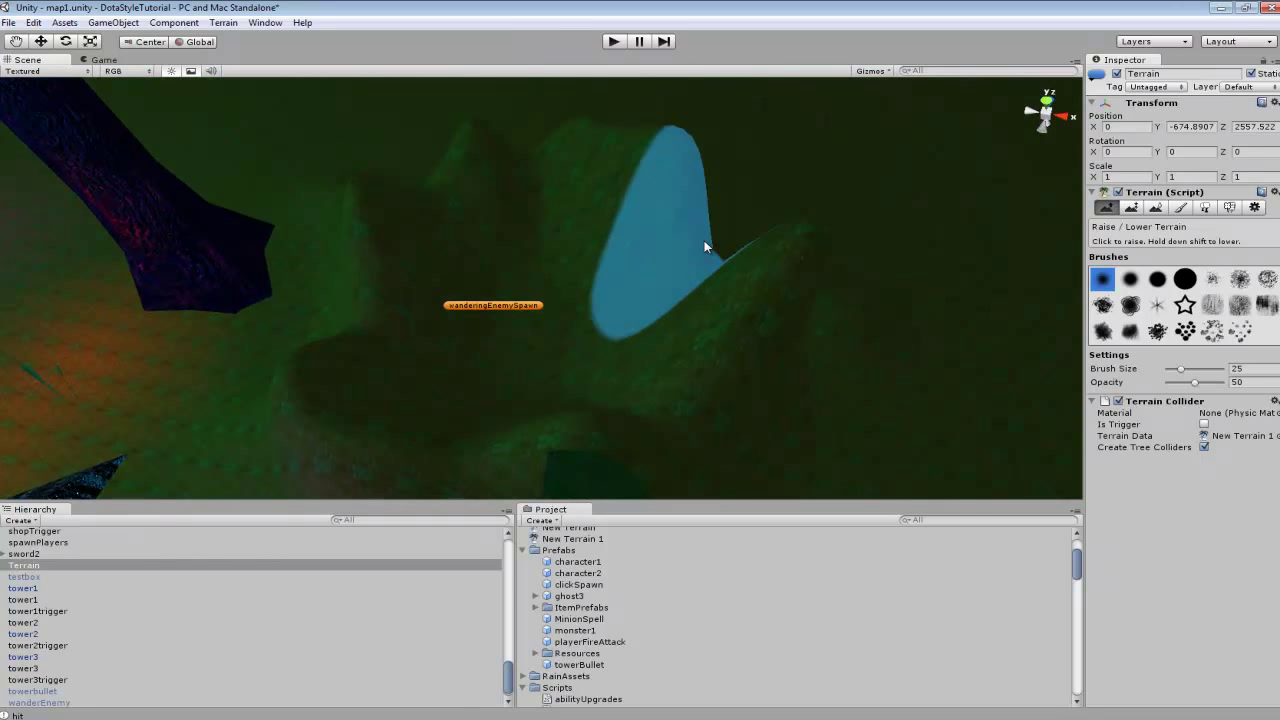
left_click(1160, 209)
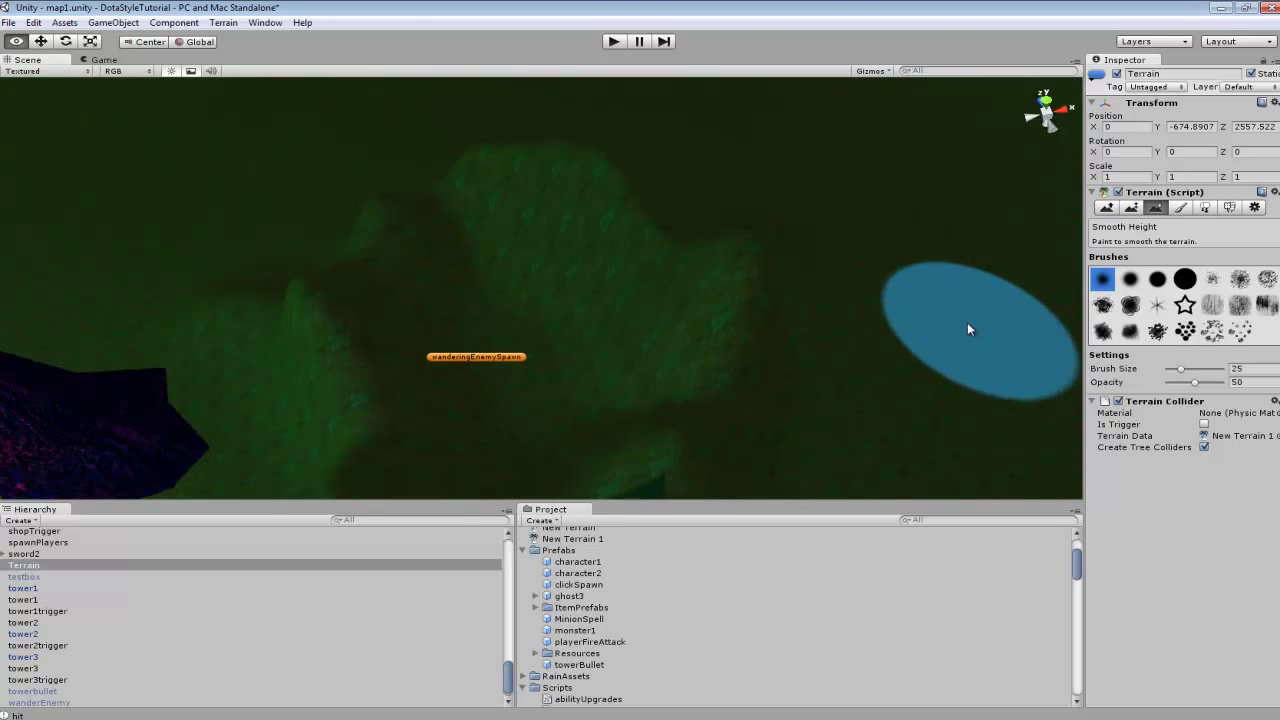
Step: Enlarge the Raise/Lower Terrain brush to size 79
key("shift+w")
mouse_move(877, 384)
right_mouse_down()
mouse_move(940, 318)
mouse_move(793, 325)
mouse_move(898, 307)
mouse_move(824, 313)
mouse_move(850, 305)
right_mouse_up()
key("shift+q")
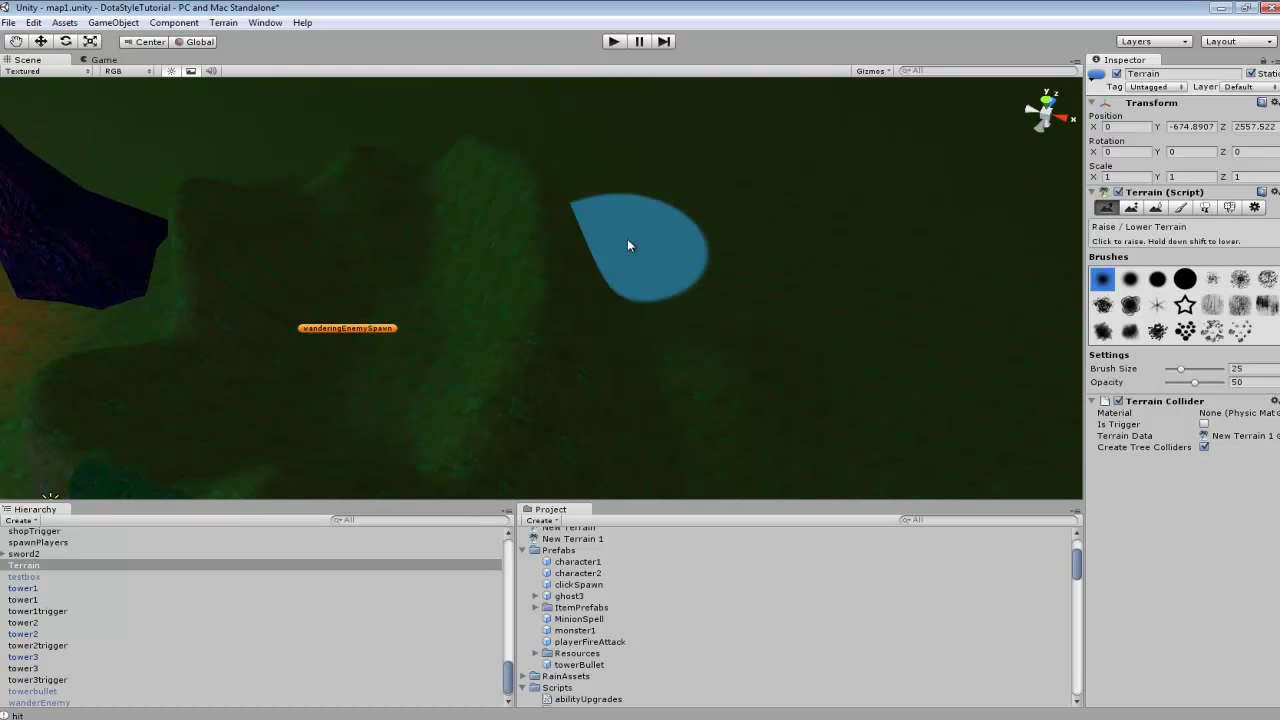
left_click(1211, 370)
mouse_move(685, 355)
left_mouse_down()
mouse_move(785, 249)
mouse_move(838, 157)
mouse_move(820, 199)
mouse_move(753, 262)
mouse_move(483, 262)
left_mouse_up()
right_click_drag(483, 262, 440, 262)
Step: Raise a tall ridge at the top-left and a large hill in the terrain
mouse_move(356, 130)
left_mouse_down()
mouse_move(315, 130)
mouse_move(321, 140)
mouse_move(352, 90)
mouse_move(11, 432)
mouse_move(203, 413)
mouse_move(208, 440)
mouse_move(246, 457)
mouse_move(229, 443)
mouse_move(619, 150)
mouse_move(733, 100)
mouse_move(705, 94)
mouse_move(674, 135)
mouse_move(694, 106)
left_mouse_up()
mouse_move(694, 106)
right_mouse_down()
mouse_move(723, 109)
mouse_move(526, 163)
right_mouse_up()
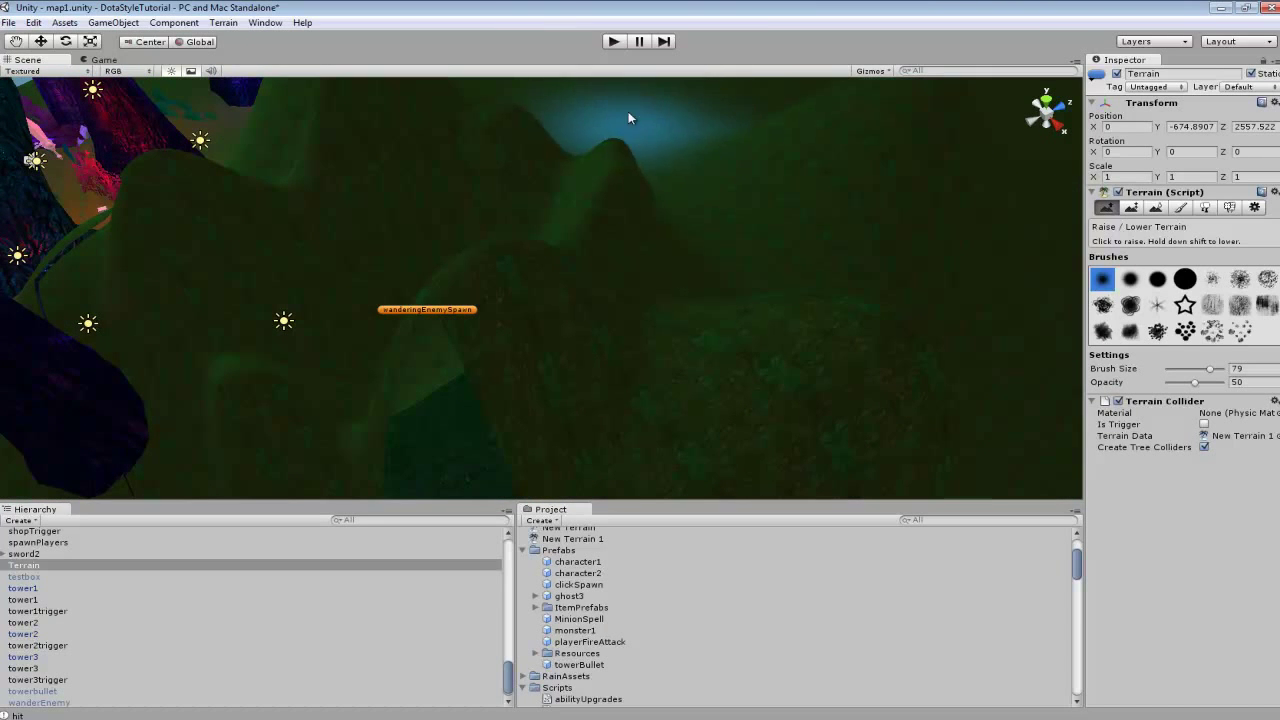
scroll(760, 120, "up", 3)
mouse_move(894, 271)
left_mouse_down()
mouse_move(903, 260)
mouse_move(683, 310)
left_mouse_up()
mouse_move(684, 309)
right_mouse_down()
mouse_move(936, 321)
mouse_move(928, 308)
mouse_move(757, 342)
mouse_move(743, 329)
mouse_move(1080, 384)
mouse_move(886, 351)
mouse_move(895, 369)
mouse_move(963, 304)
mouse_move(380, 296)
mouse_move(188, 261)
mouse_move(53, 284)
mouse_move(399, 174)
mouse_move(305, 226)
mouse_move(362, 229)
mouse_move(303, 206)
right_mouse_up()
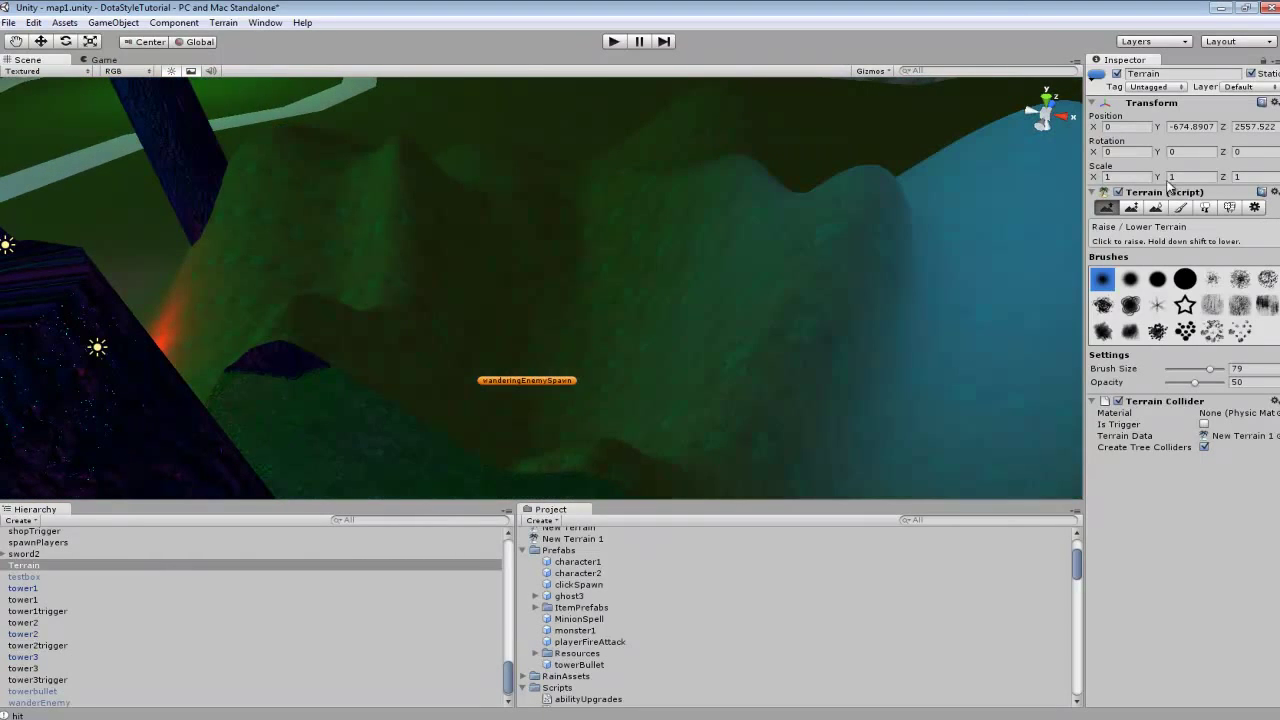
left_click(1157, 208)
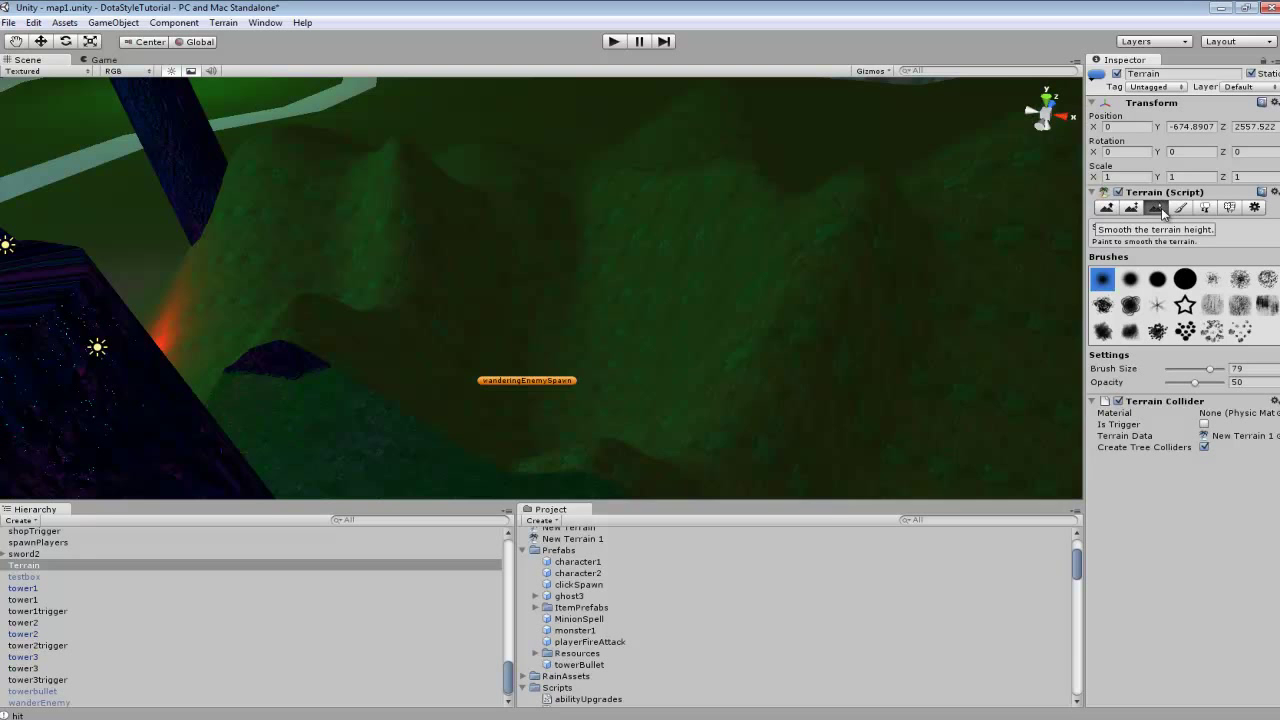
Step: Shrink the terrain brush to size 36, review the terrain tools, then return to Move
left_click_drag(1210, 369, 1187, 369)
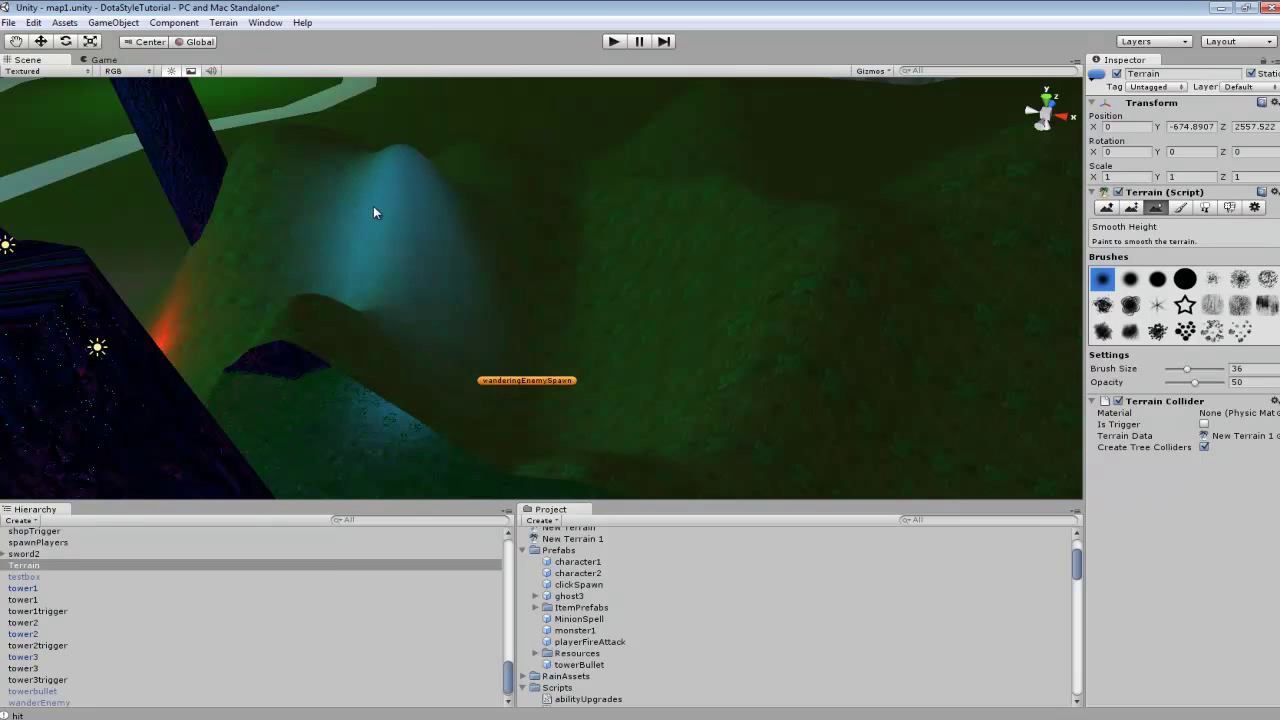
left_click(1180, 207)
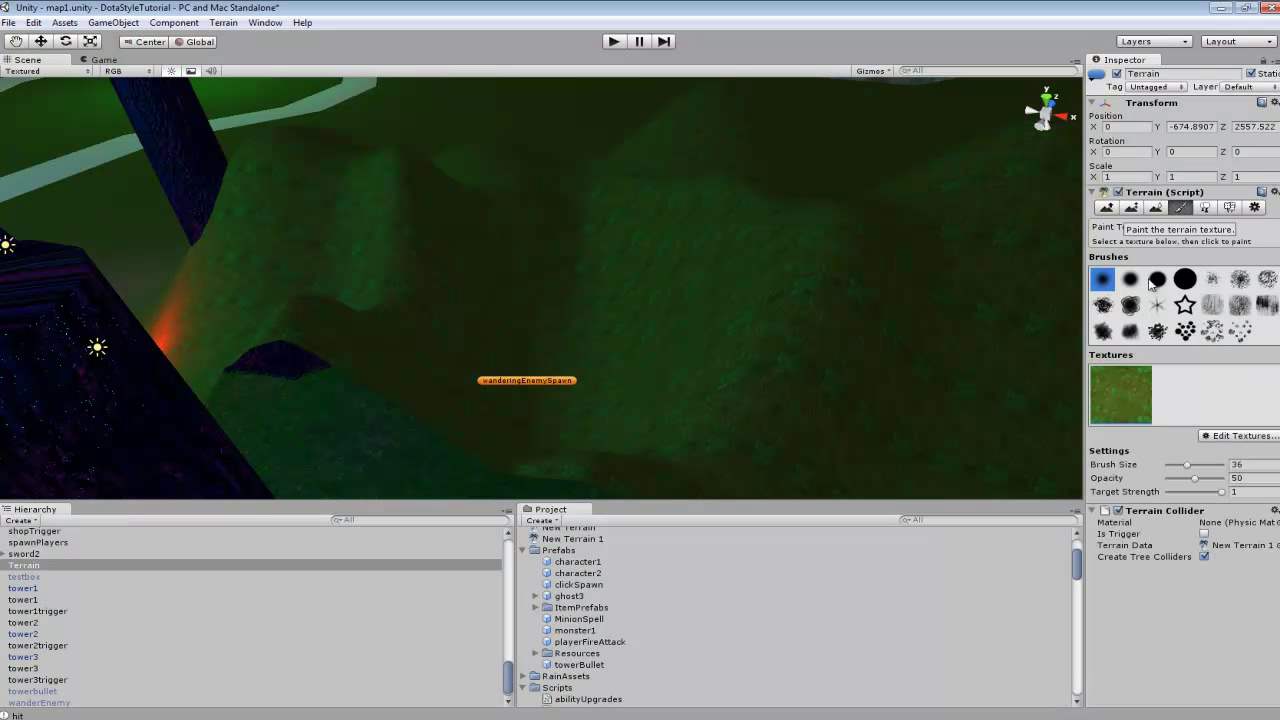
left_click(1132, 207)
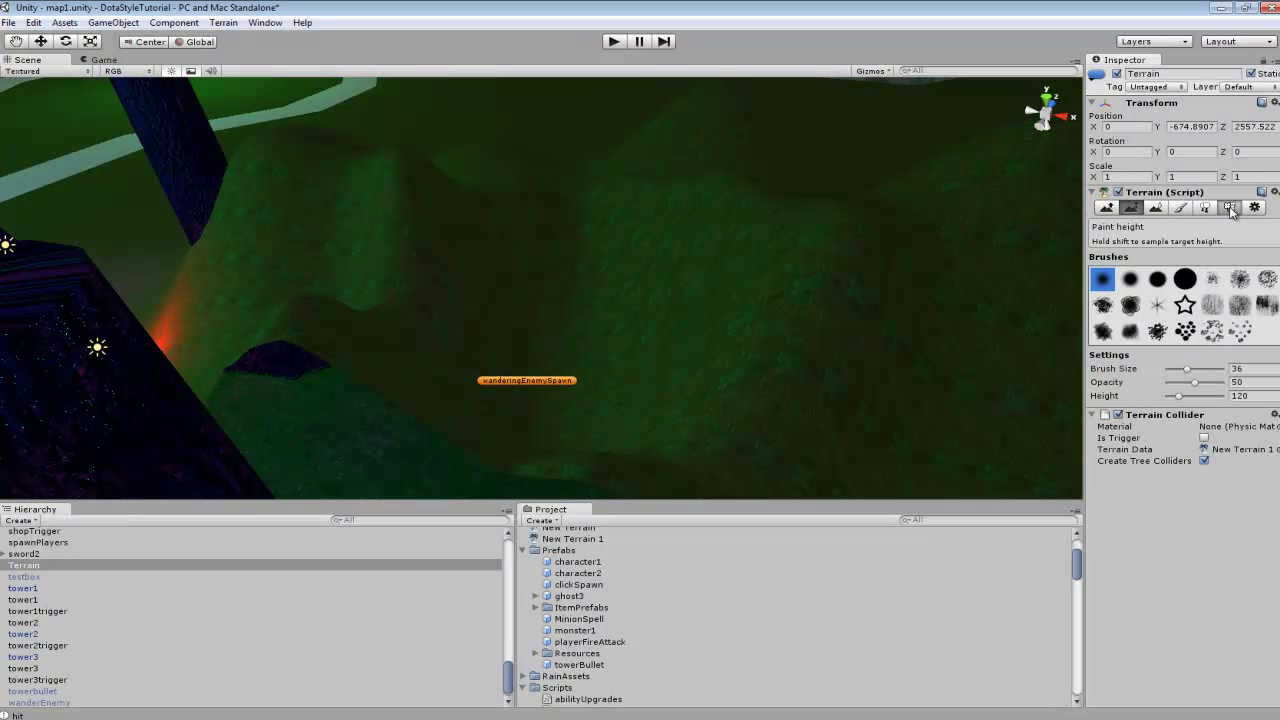
left_click(1230, 207)
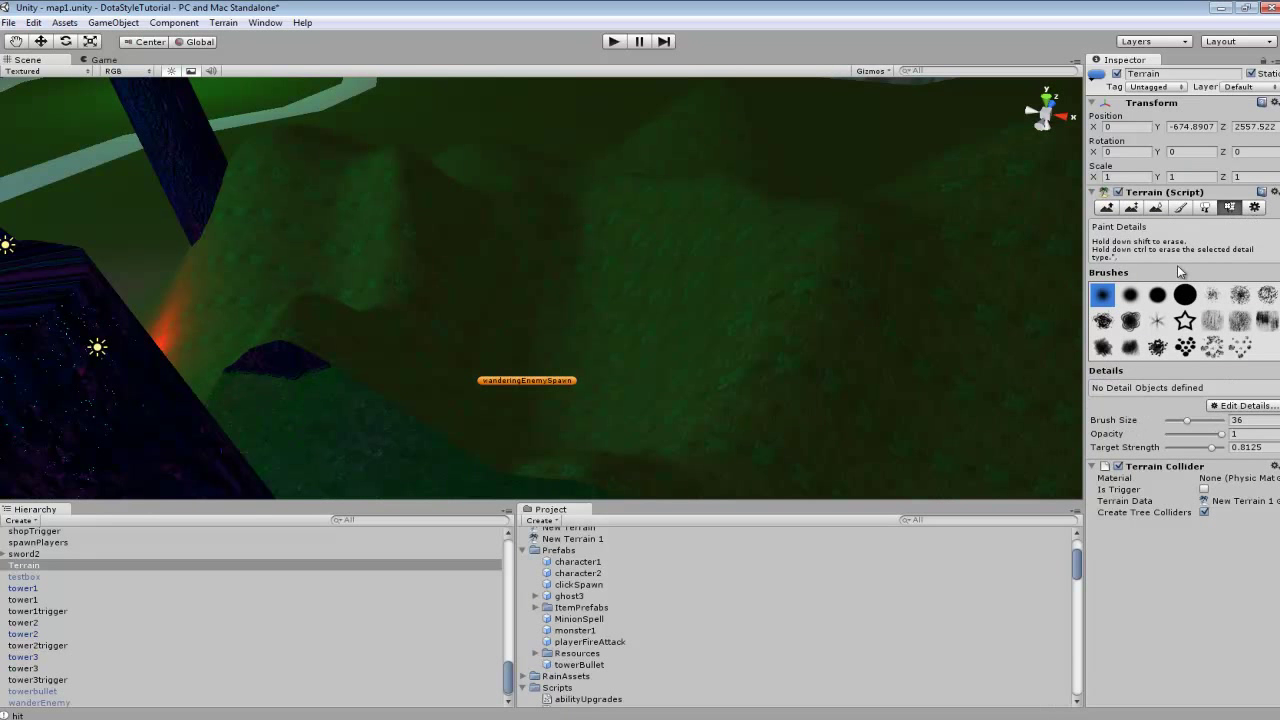
left_click(1106, 207)
mouse_move(670, 211)
right_mouse_down()
mouse_move(783, 218)
mouse_move(617, 176)
mouse_move(704, 240)
mouse_move(575, 245)
right_mouse_up()
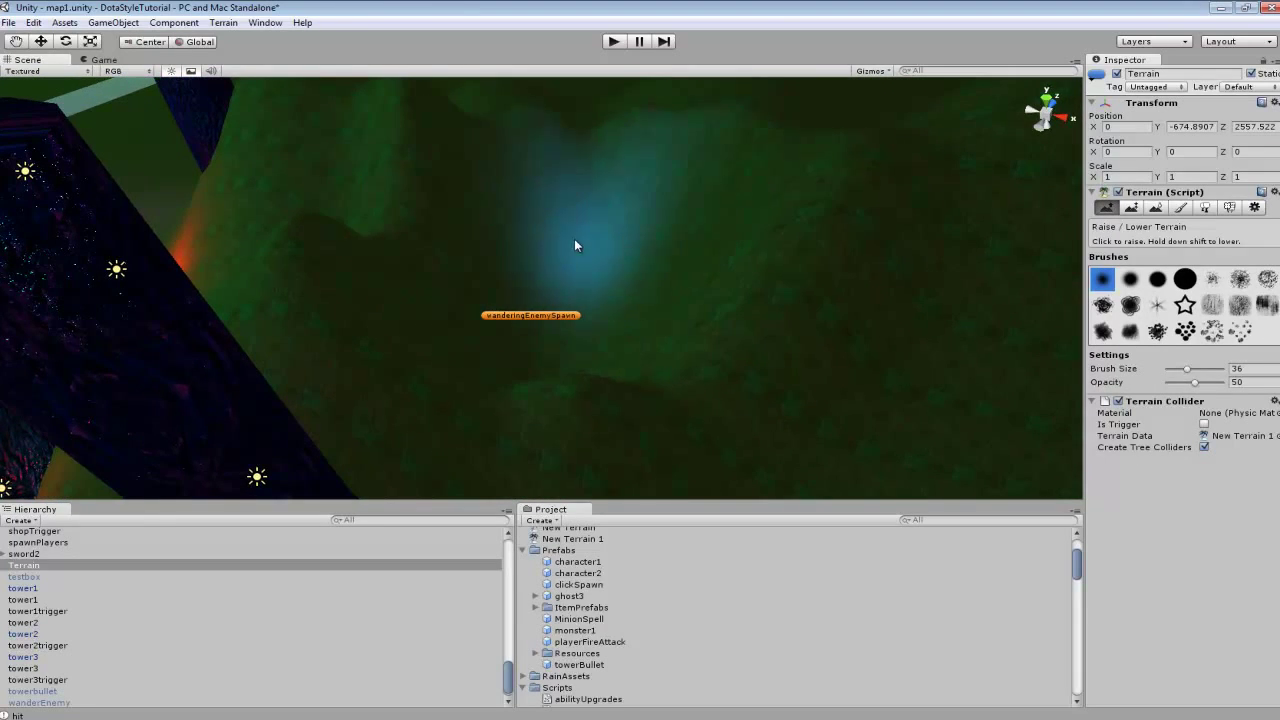
left_click(41, 41)
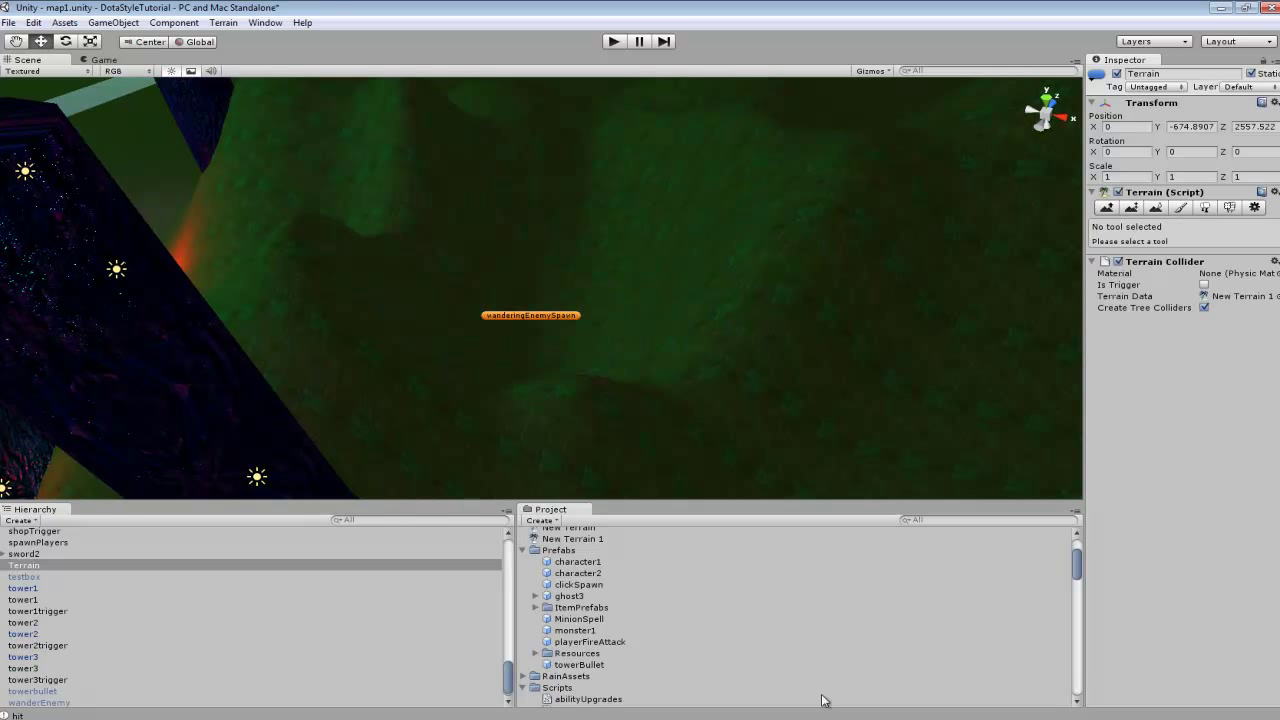
Step: Add a Rigidbody component to the monster1 prefab
left_click(598, 632)
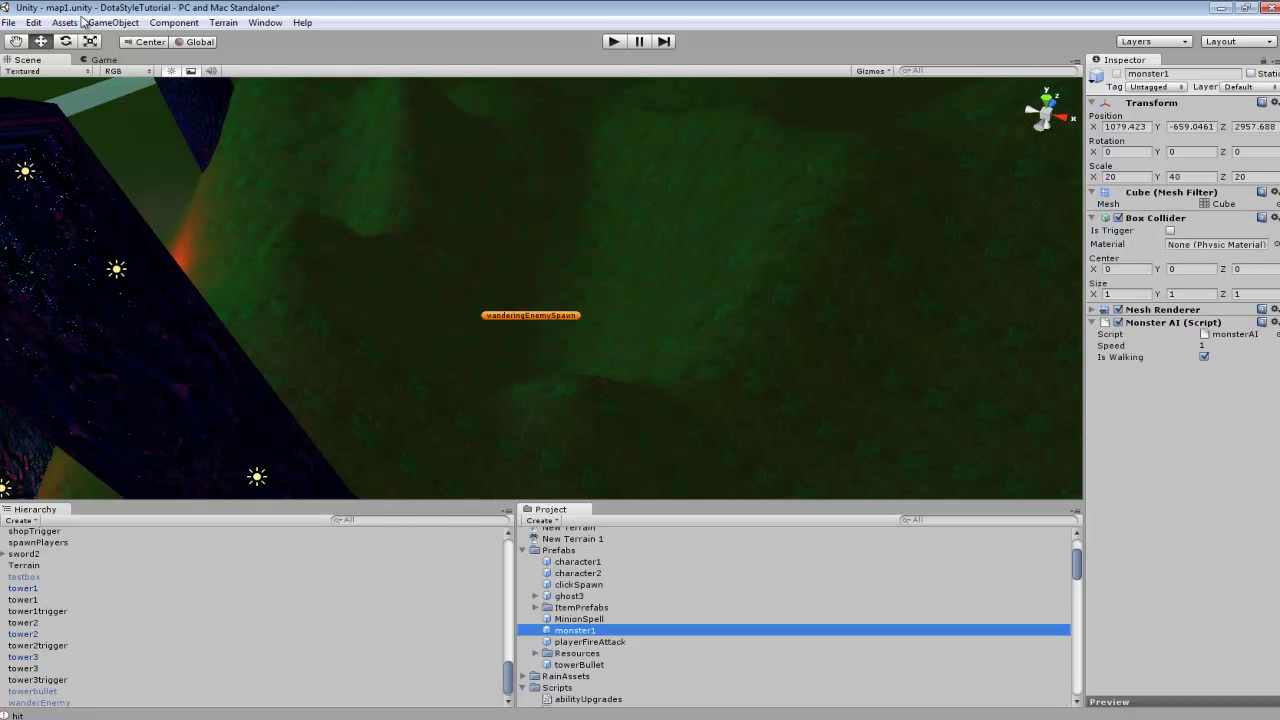
left_click(112, 22)
mouse_move(200, 58)
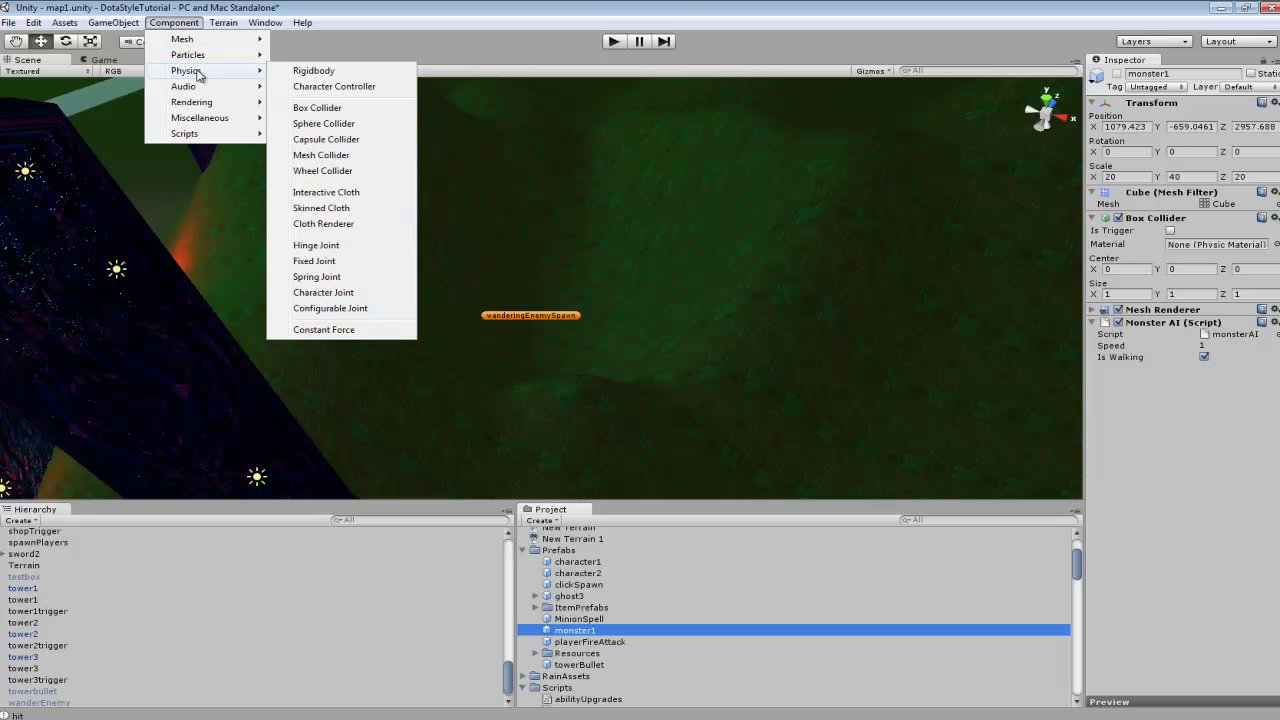
left_click(314, 71)
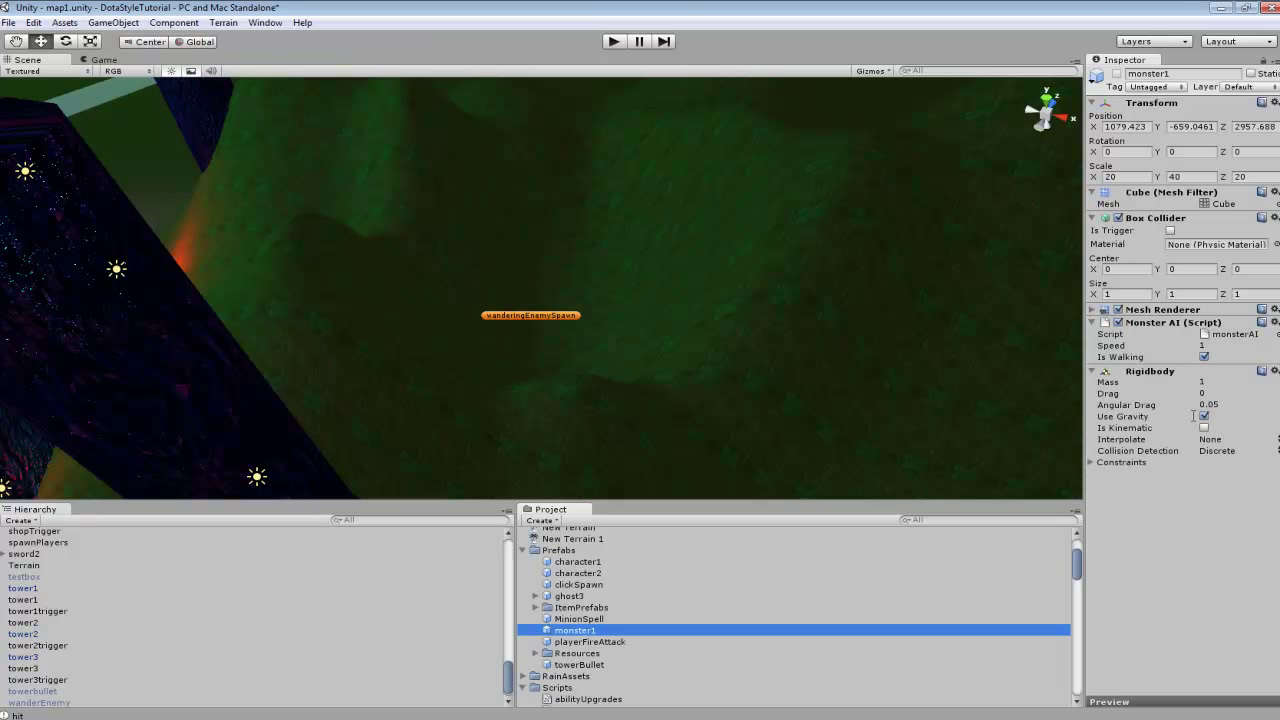
Step: Freeze monster1's Z position and its X, Y and Z rotation in Rigidbody constraints
left_click(1093, 463)
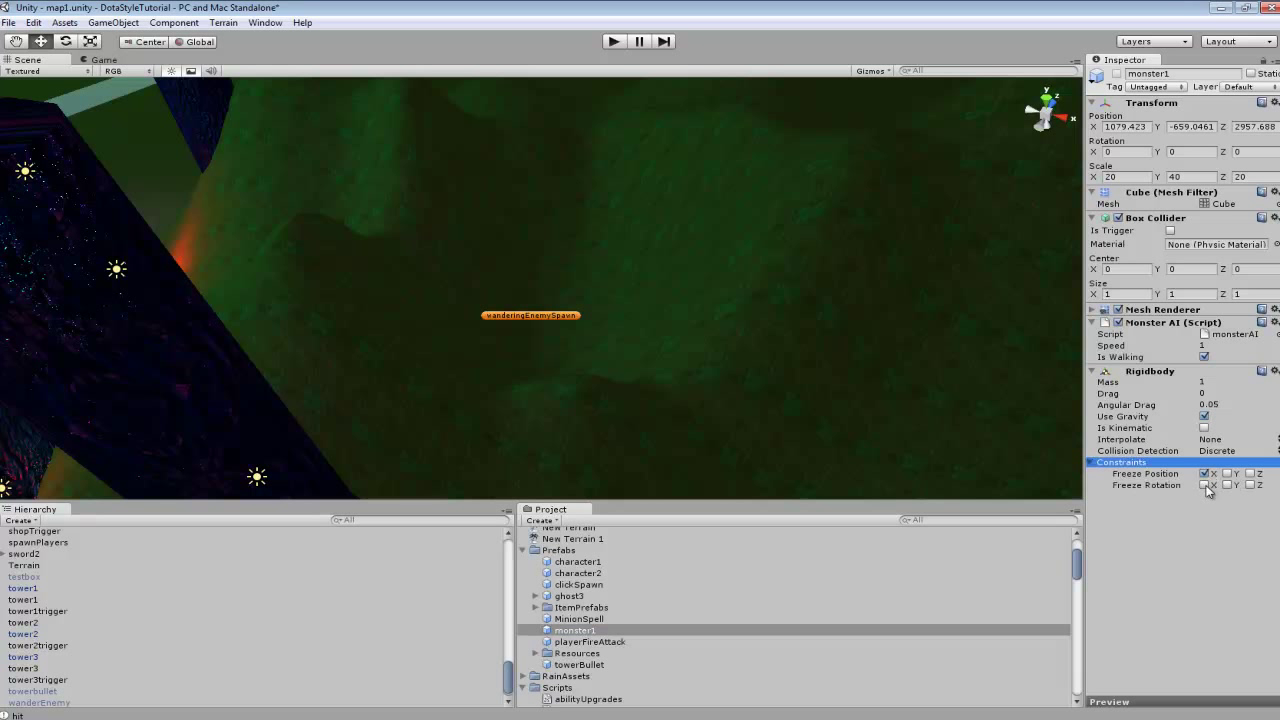
left_click(1251, 474)
left_click(1204, 485)
left_click(1227, 485)
left_click(1250, 485)
right_click_drag(795, 325, 762, 293)
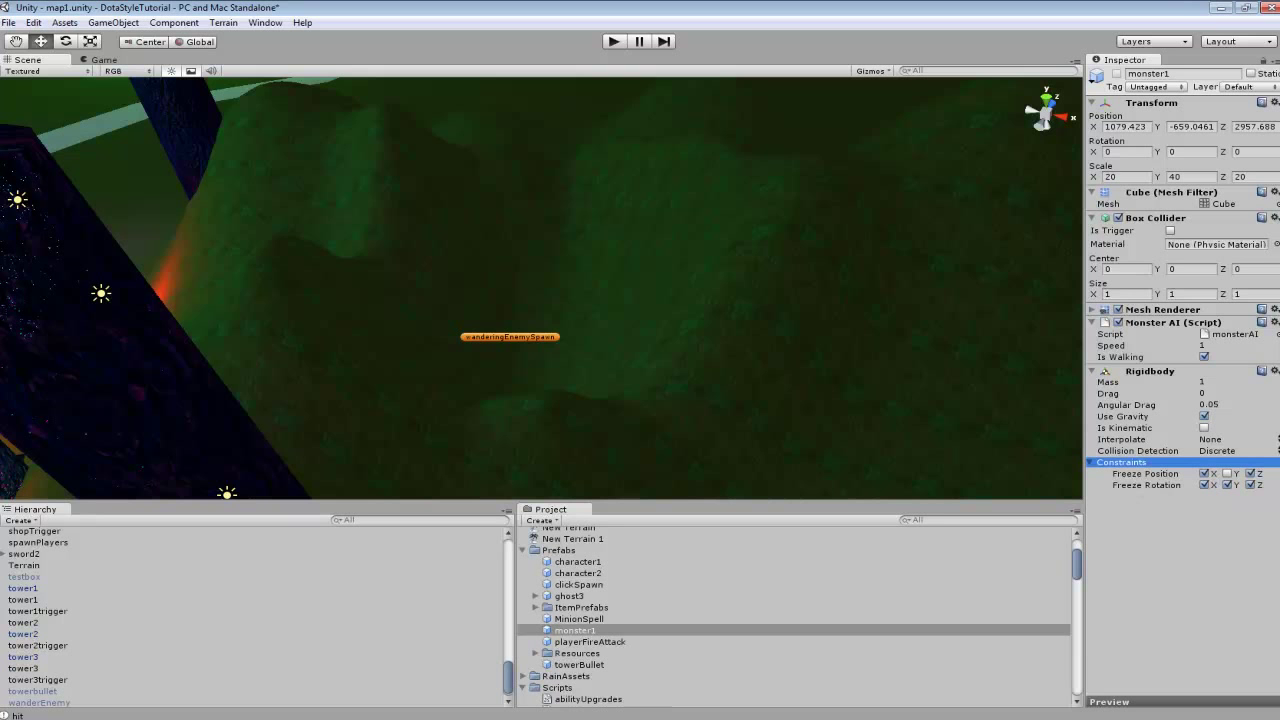
mouse_move(611, 204)
right_mouse_down()
mouse_move(583, 239)
mouse_move(612, 198)
right_mouse_up()
Step: Lift wanderingEnemySpawn higher above the terrain and play-test to watch the monster fall
left_click(527, 347)
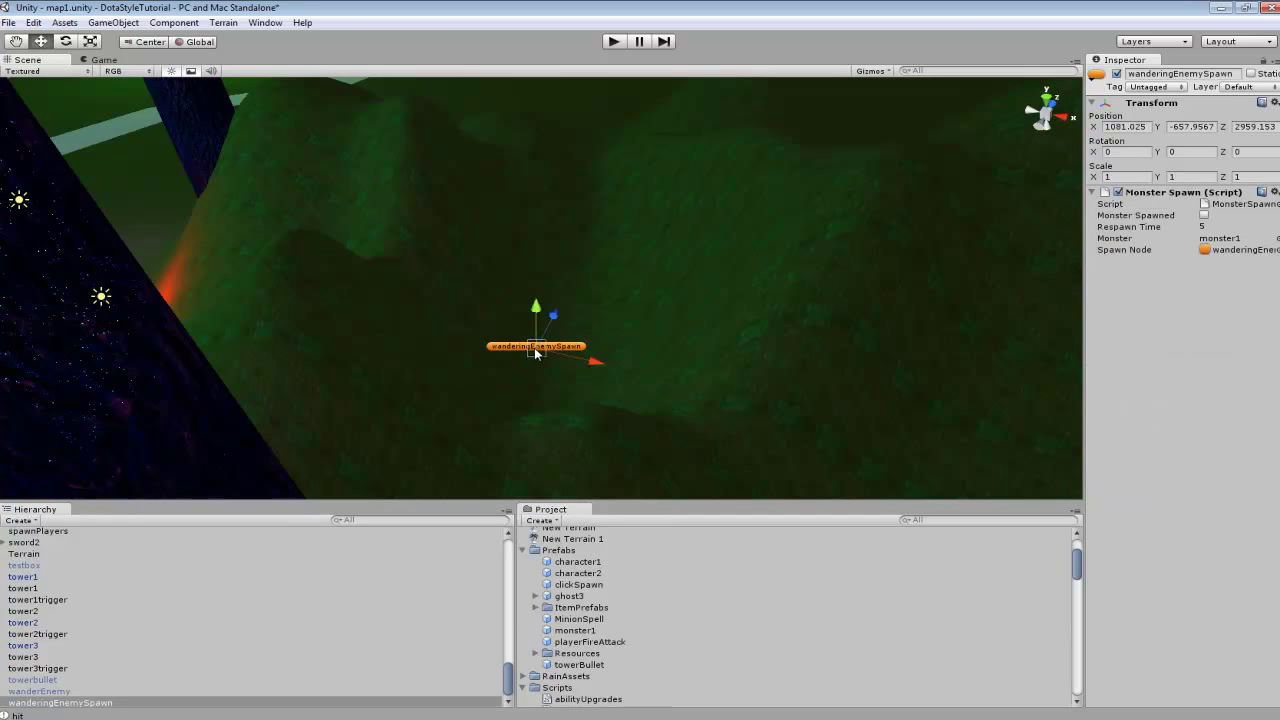
left_click_drag(537, 316, 524, 271)
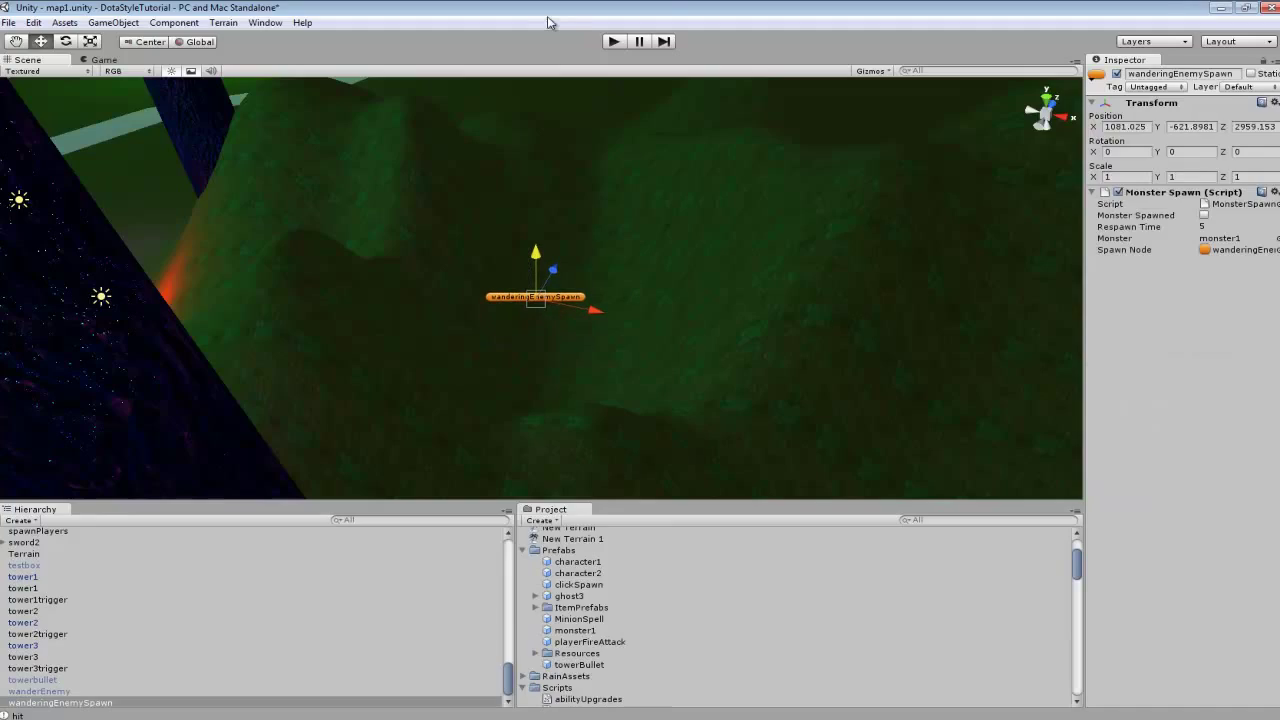
left_click(614, 42)
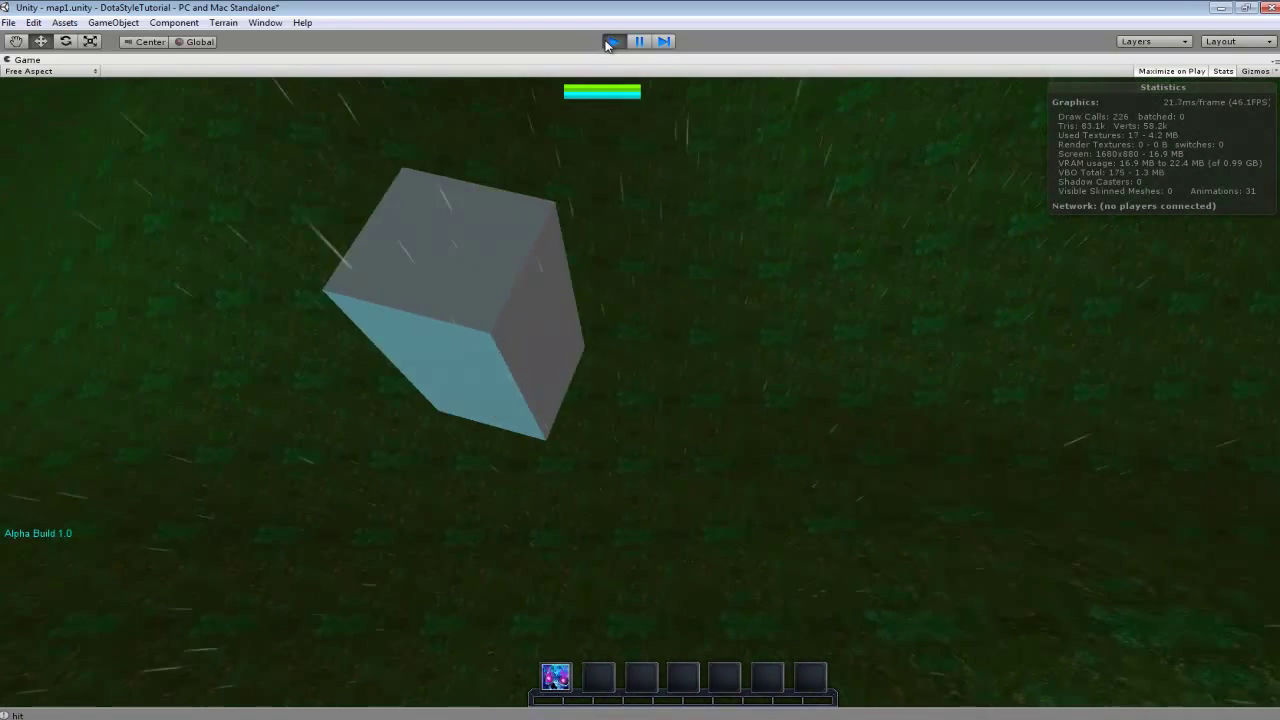
left_click(610, 42)
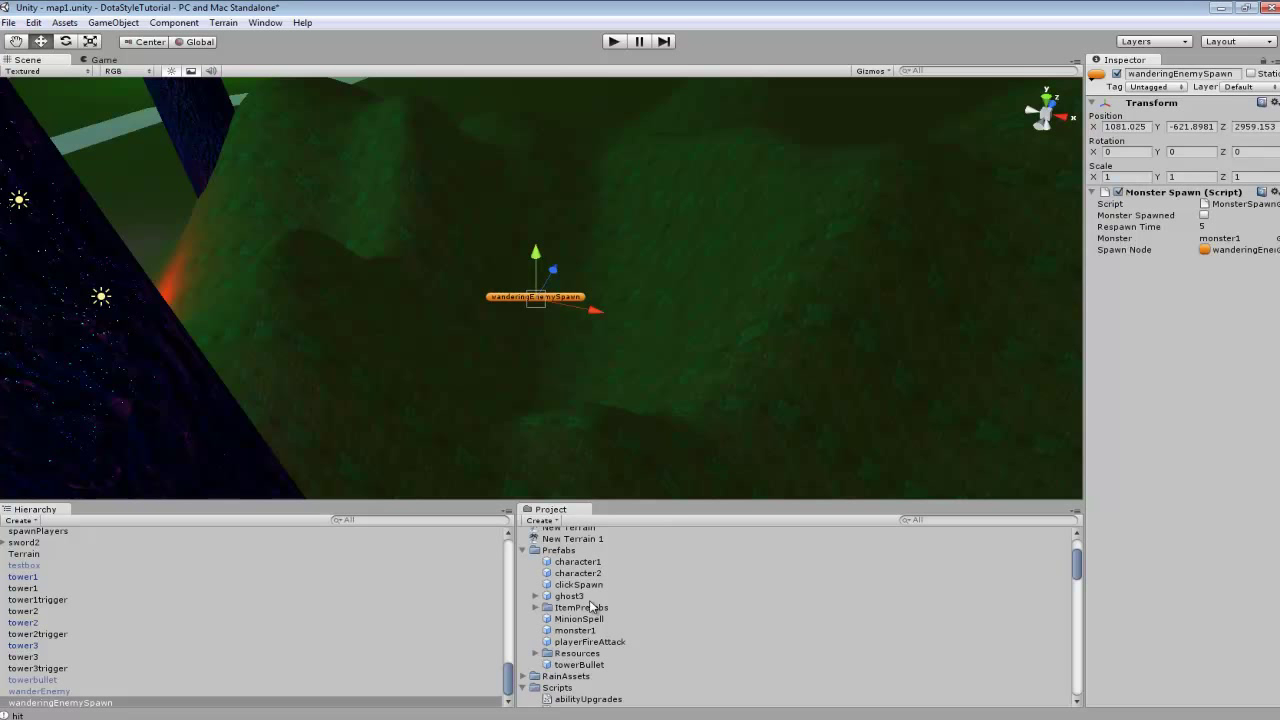
left_click(588, 631)
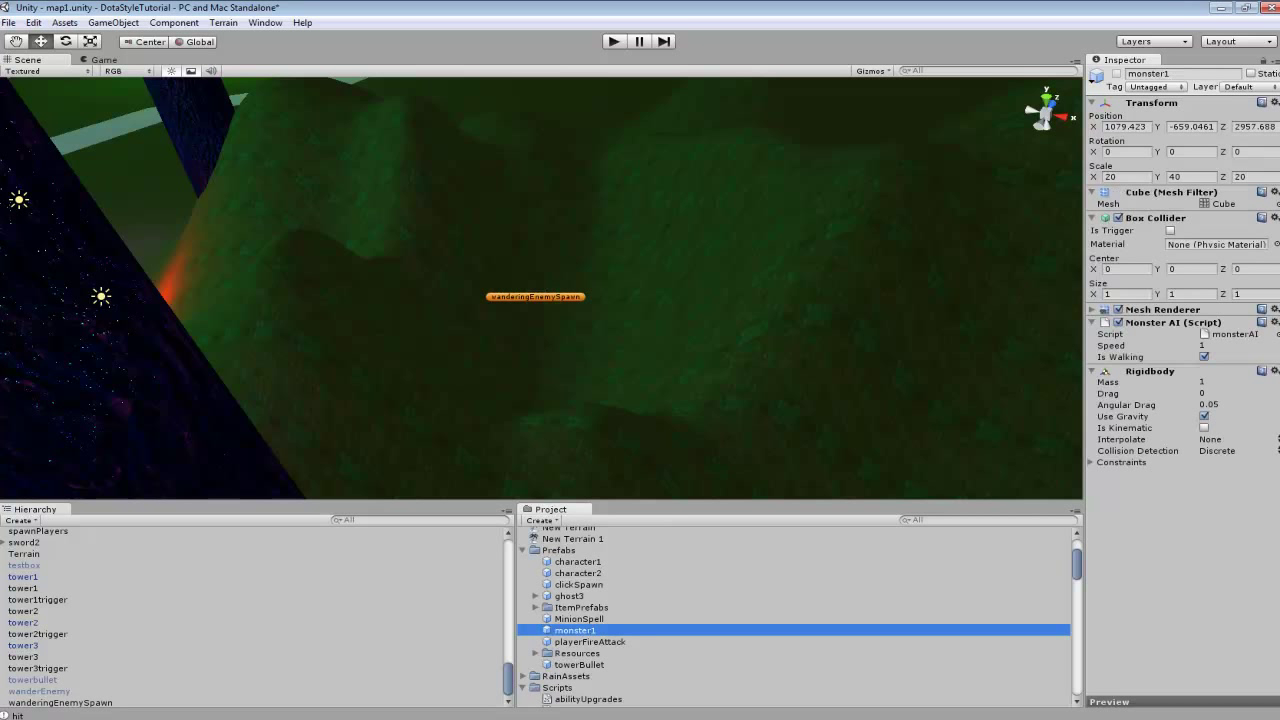
Step: Set monster1's Rigidbody mass to 50 and play-test the scene
left_click(1233, 382)
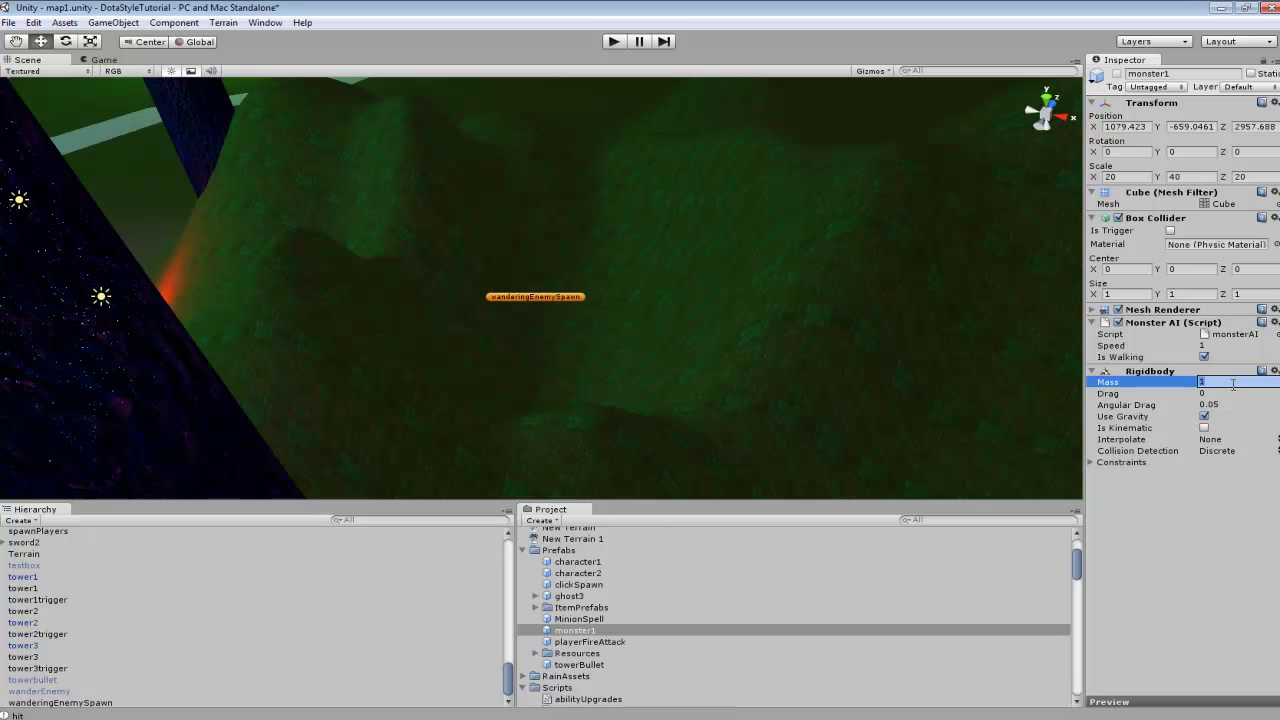
type("50")
key("Return")
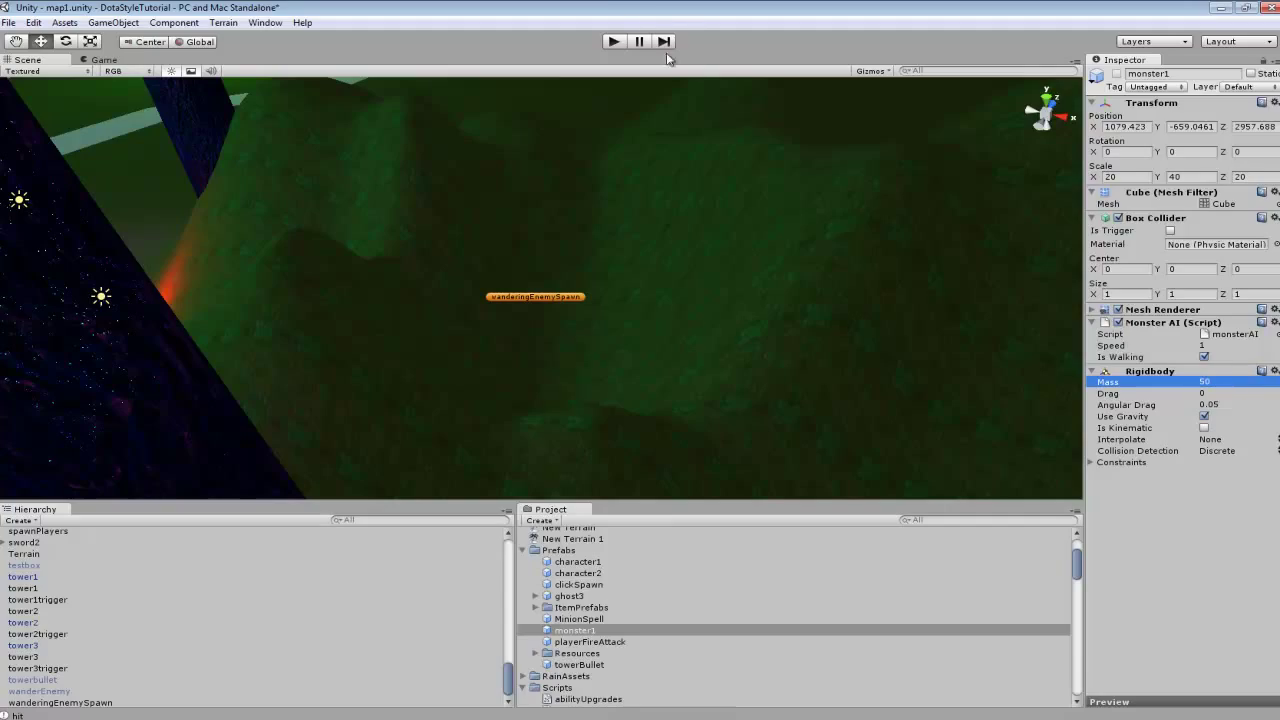
left_click(614, 41)
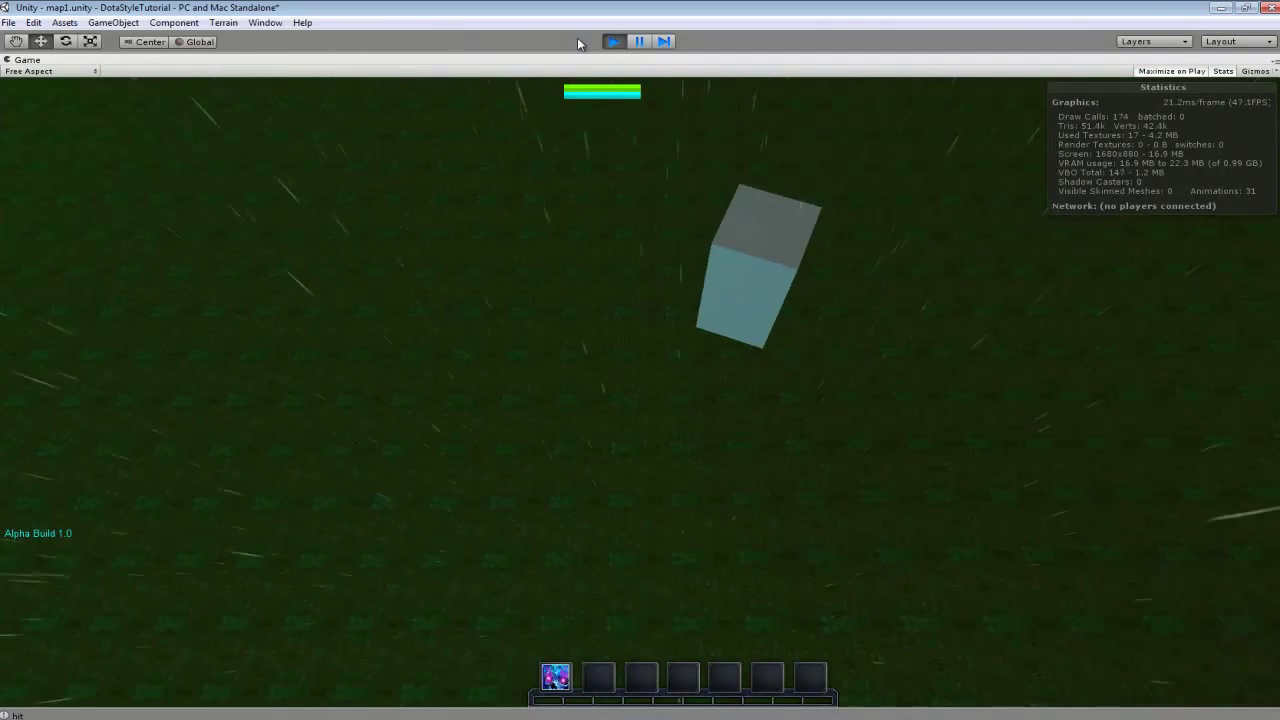
left_click(613, 41)
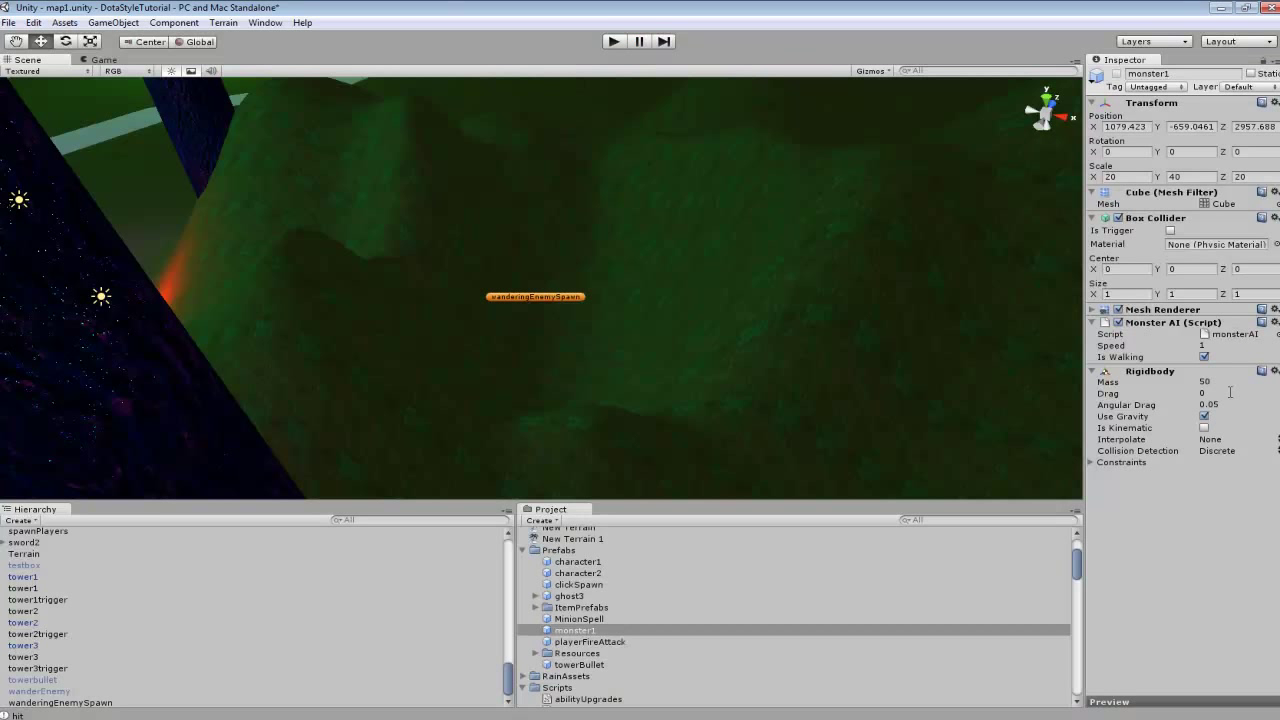
Step: Return monster1's Rigidbody mass to 1
left_click(1261, 386)
type("1")
key("Return")
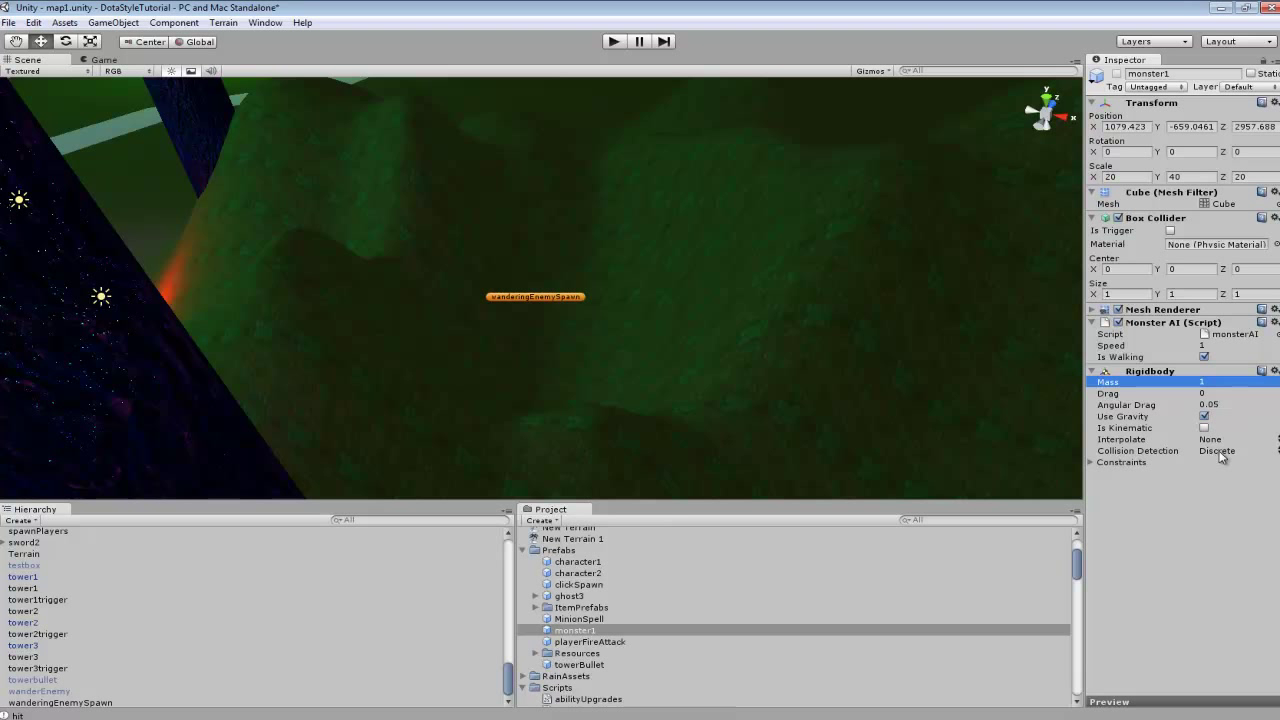
left_click(1094, 464)
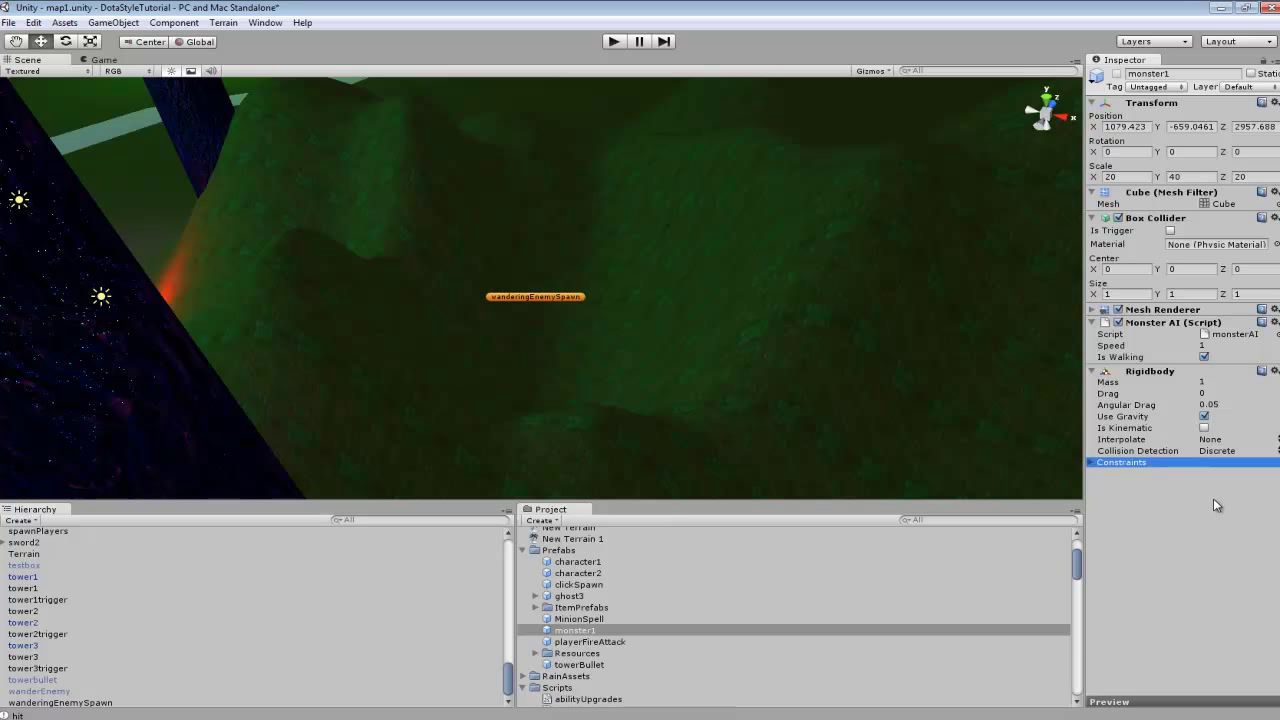
left_click(1215, 393)
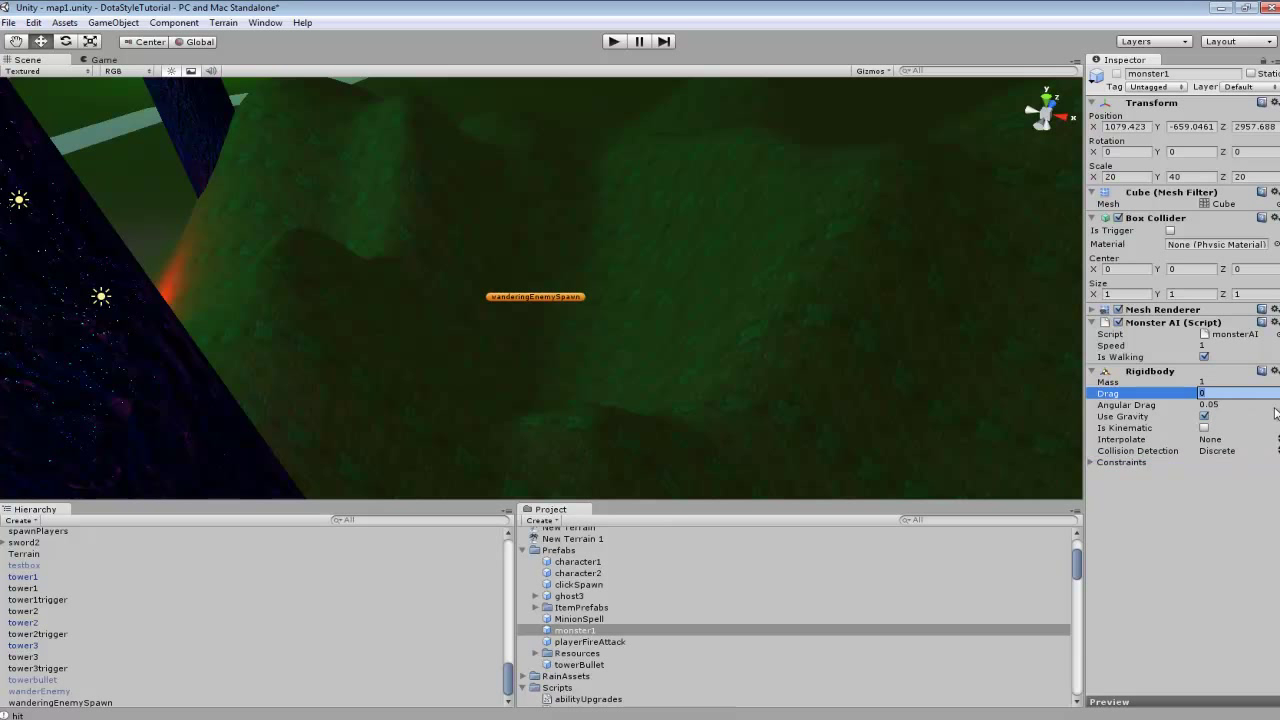
type("50")
key("Return")
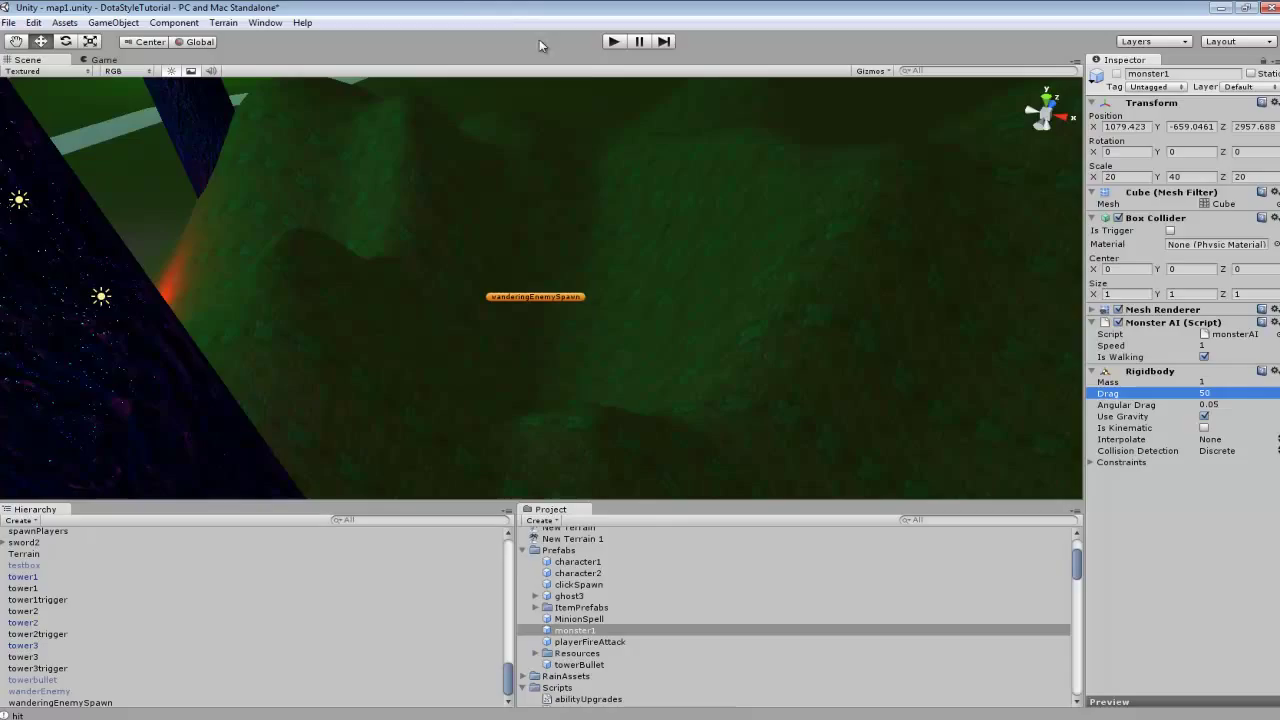
left_click(614, 42)
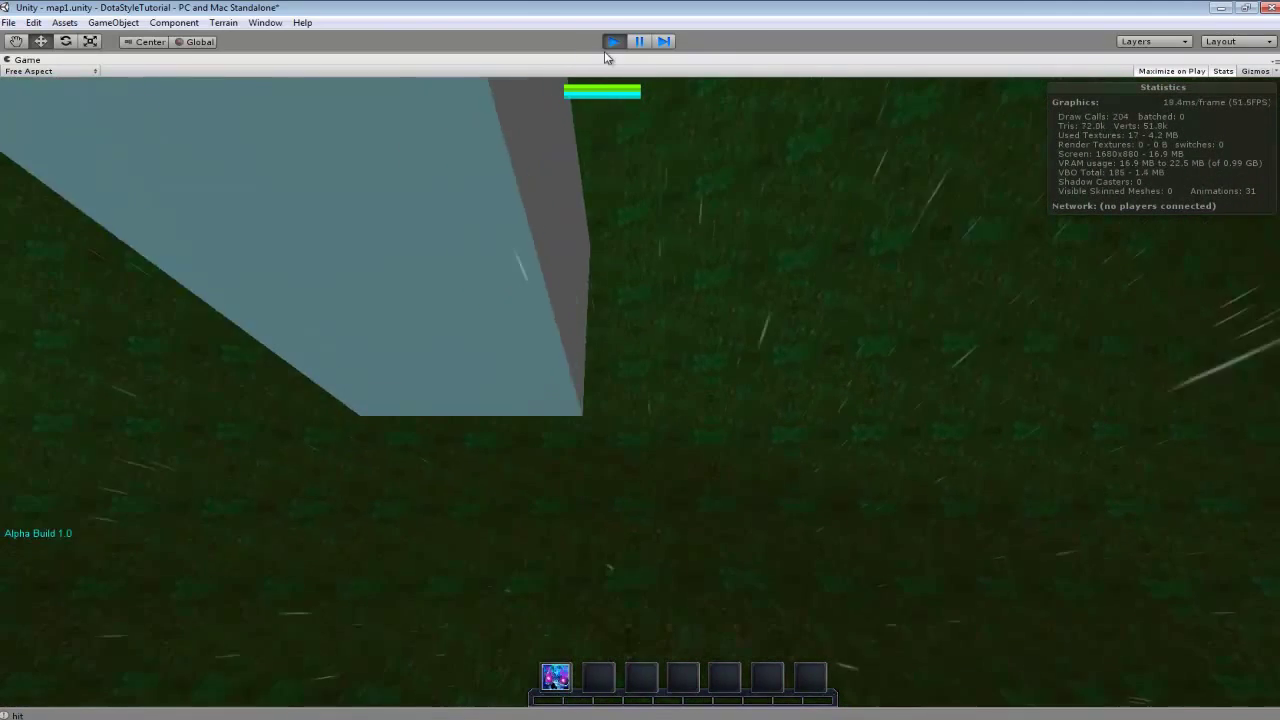
left_click(612, 41)
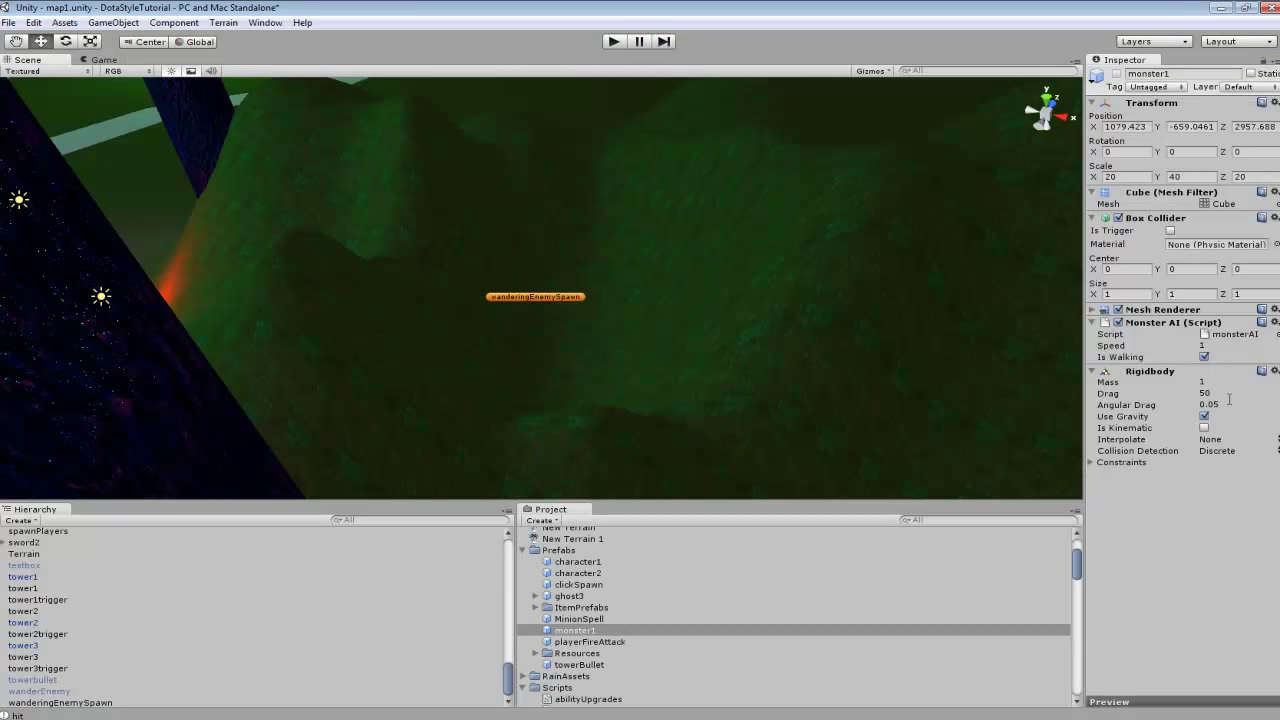
left_click(1227, 395)
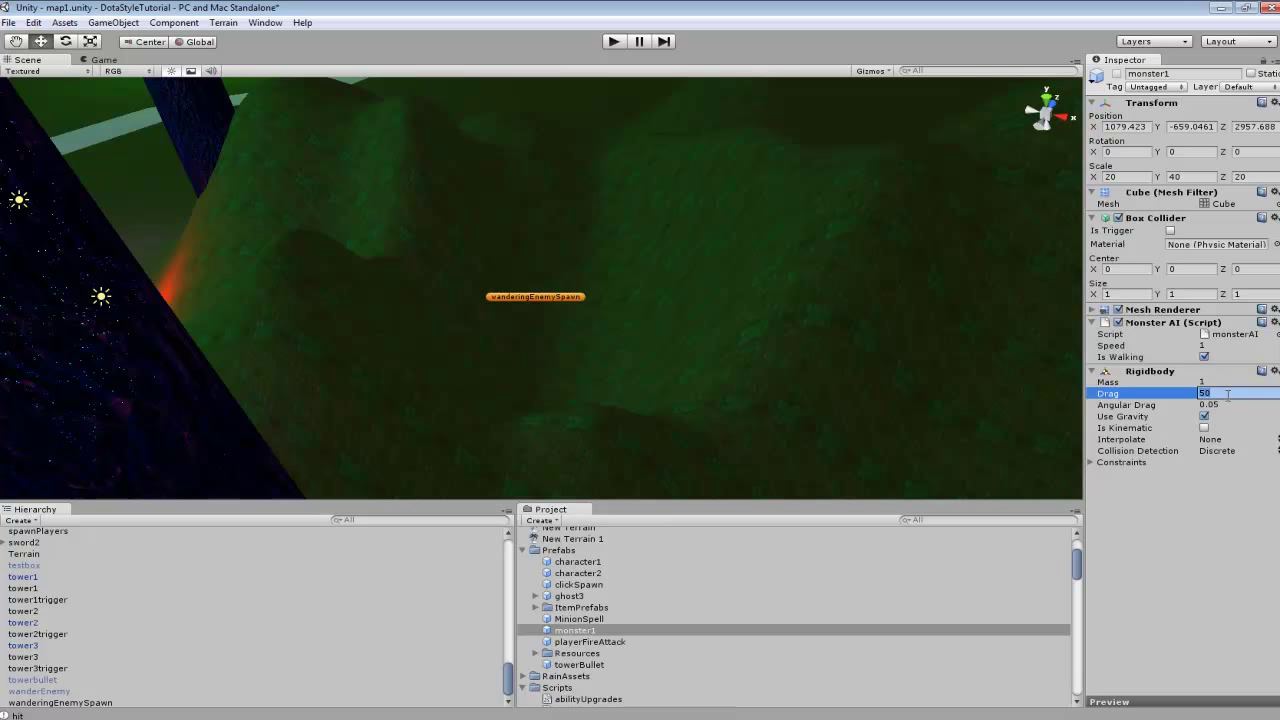
type("0")
key("Return")
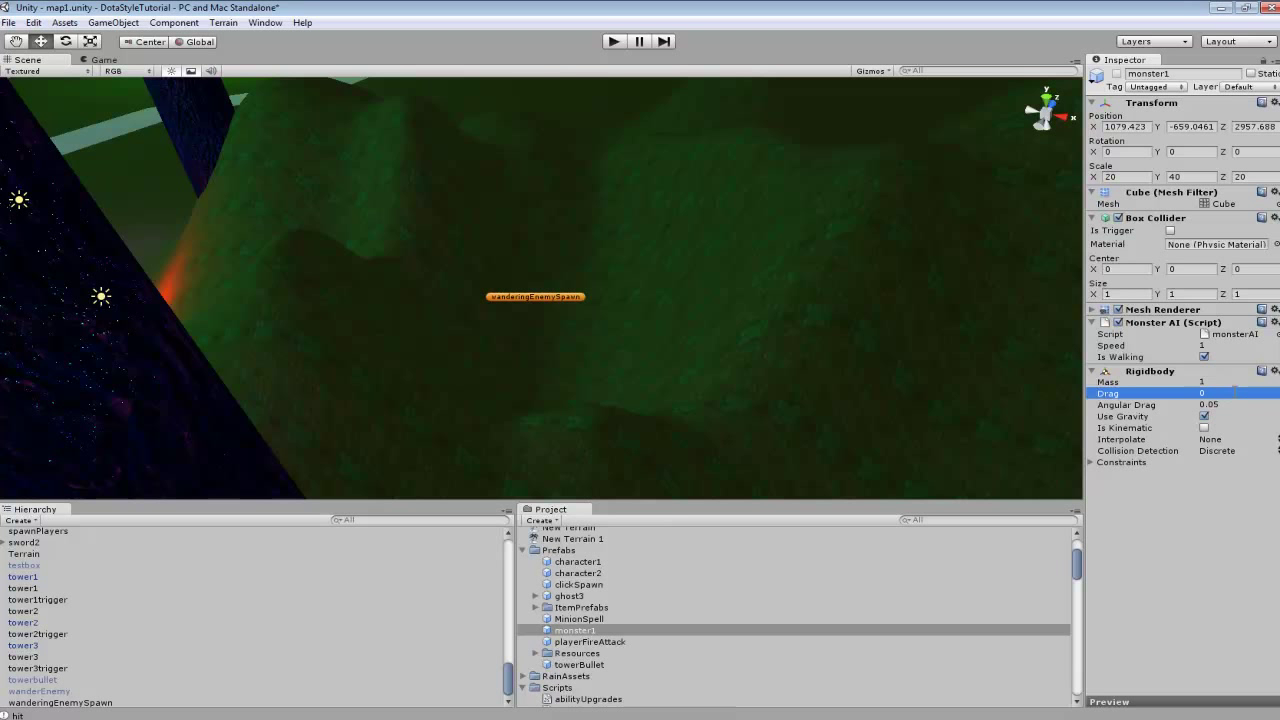
right_click_drag(752, 330, 728, 302)
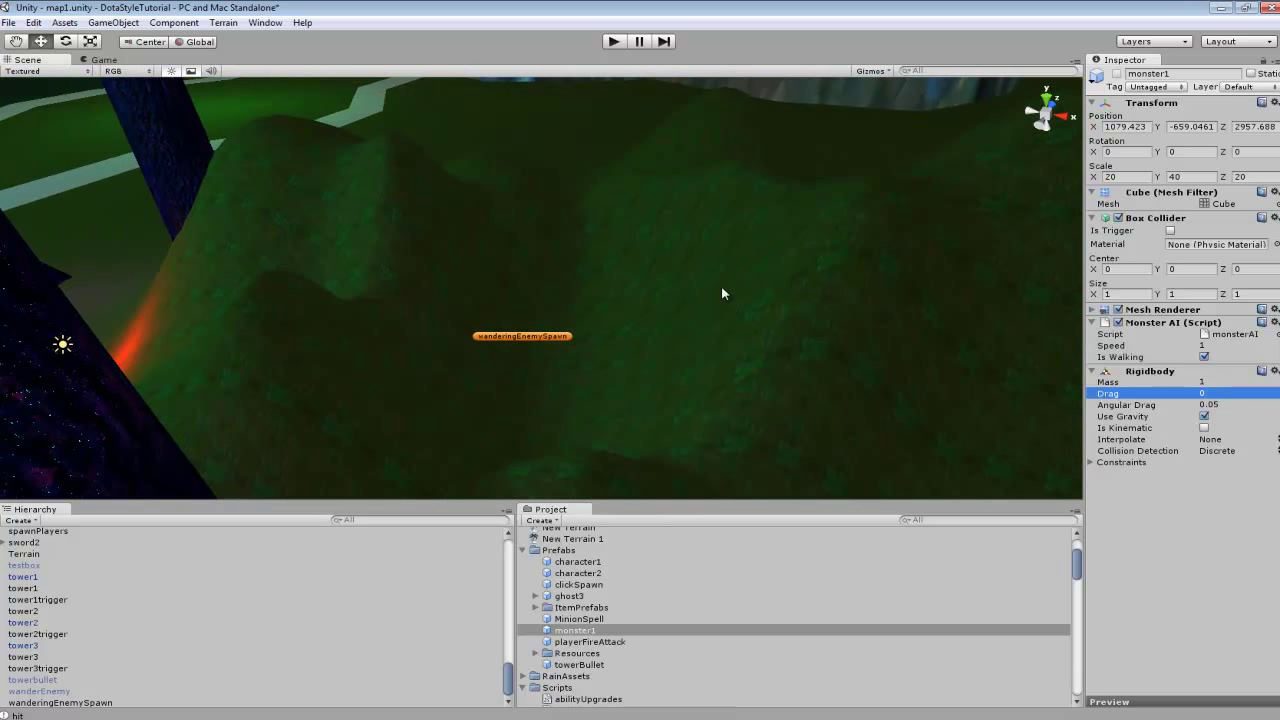
right_click_drag(565, 390, 697, 302)
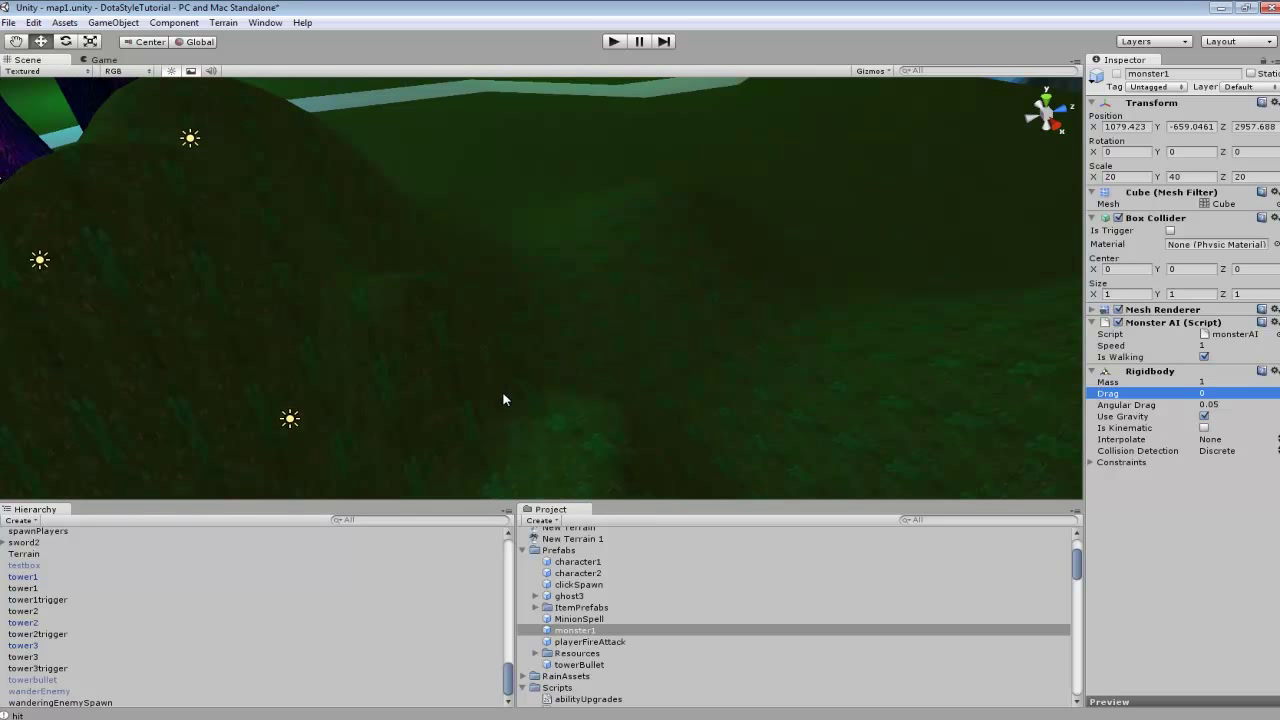
right_click_drag(587, 392, 773, 349)
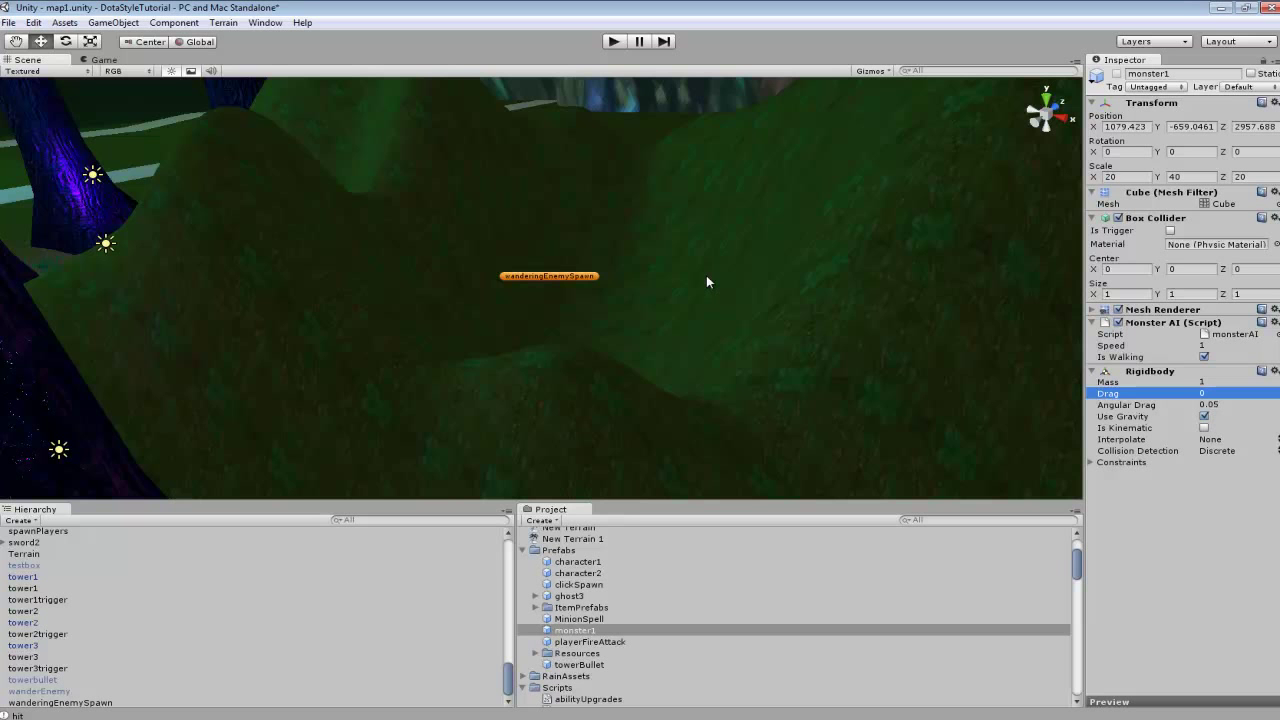
mouse_move(708, 280)
right_mouse_down()
mouse_move(749, 285)
mouse_move(720, 279)
right_mouse_up()
Step: Add a Character Controller to monster1, keeping its existing Box Collider
left_click(148, 22)
mouse_move(113, 22)
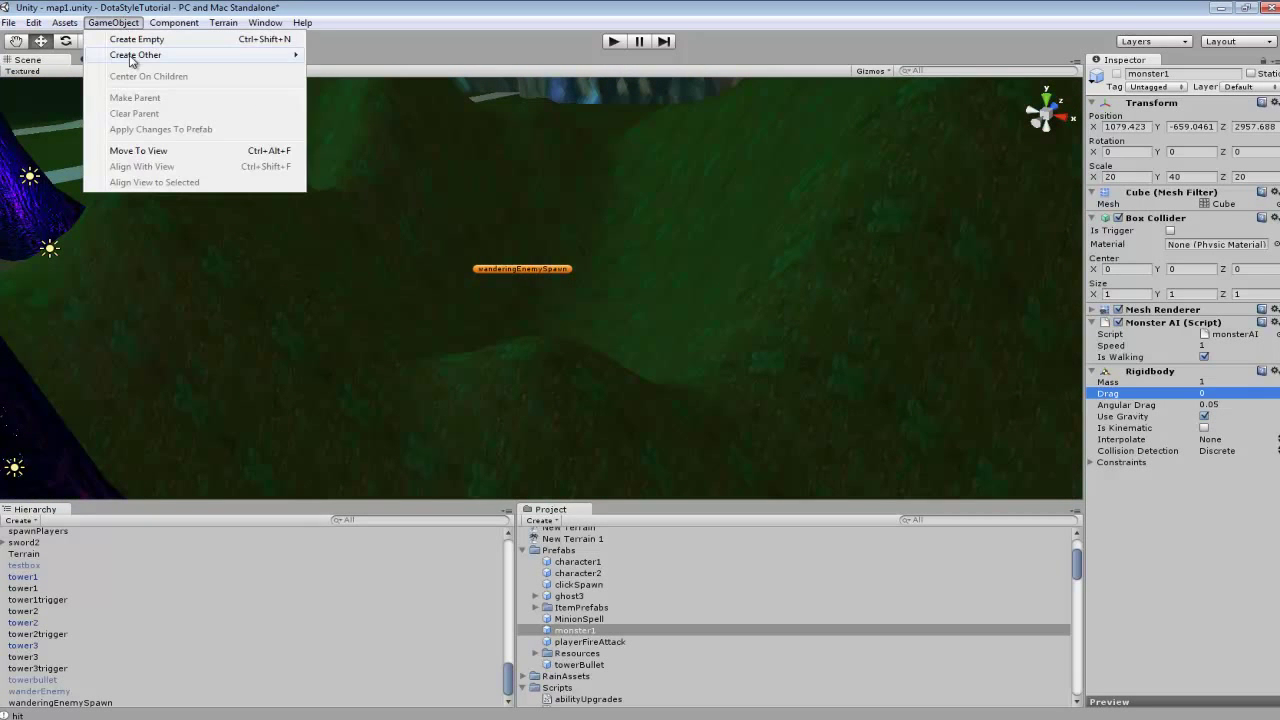
mouse_move(155, 23)
mouse_move(222, 71)
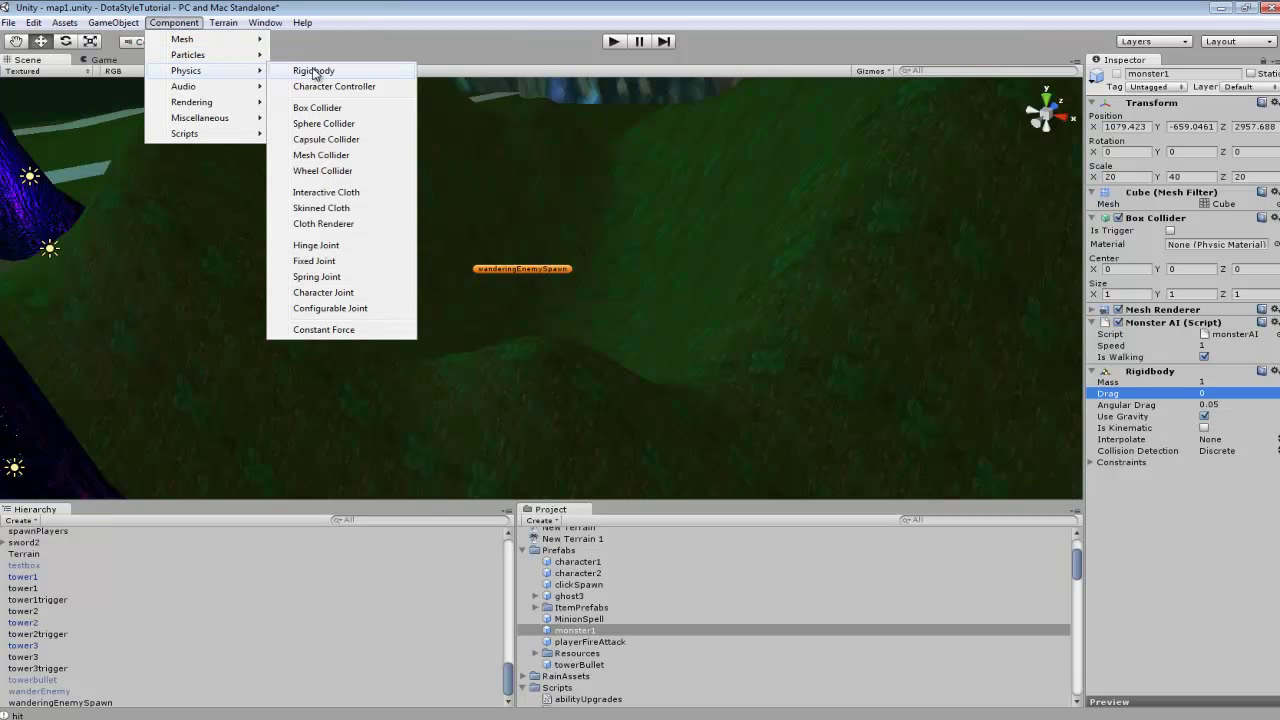
left_click(334, 87)
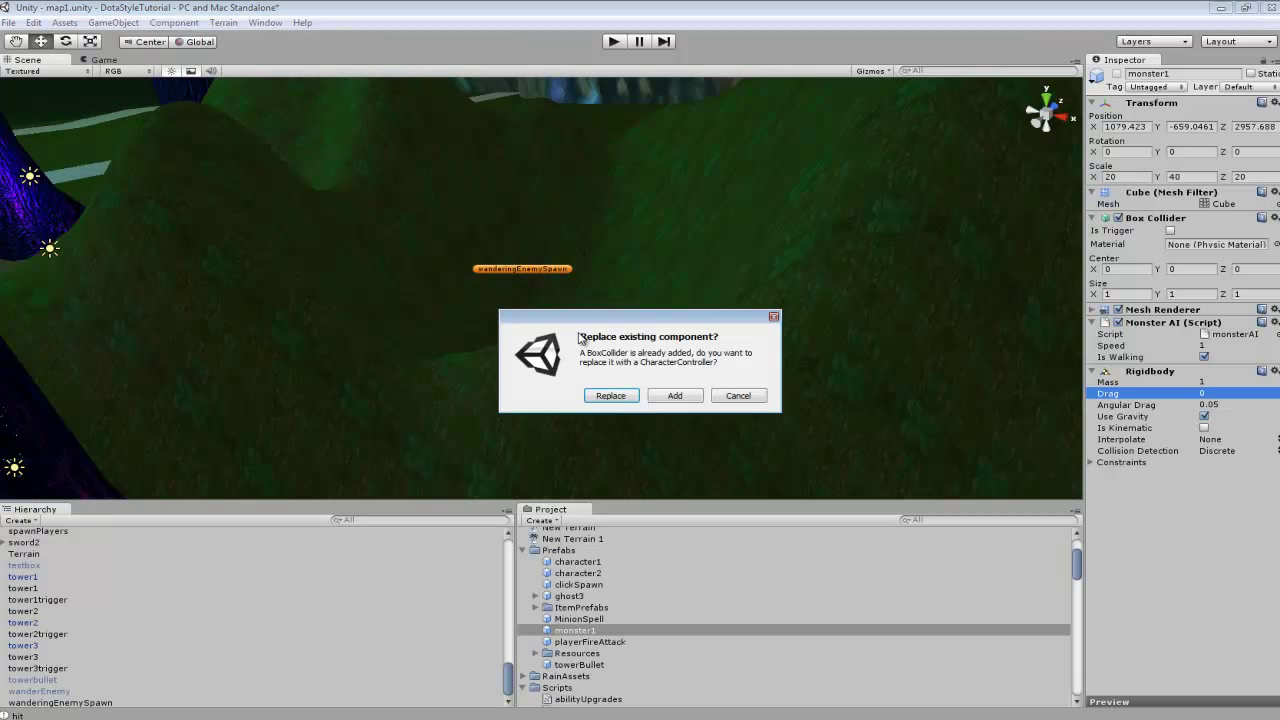
left_click(677, 396)
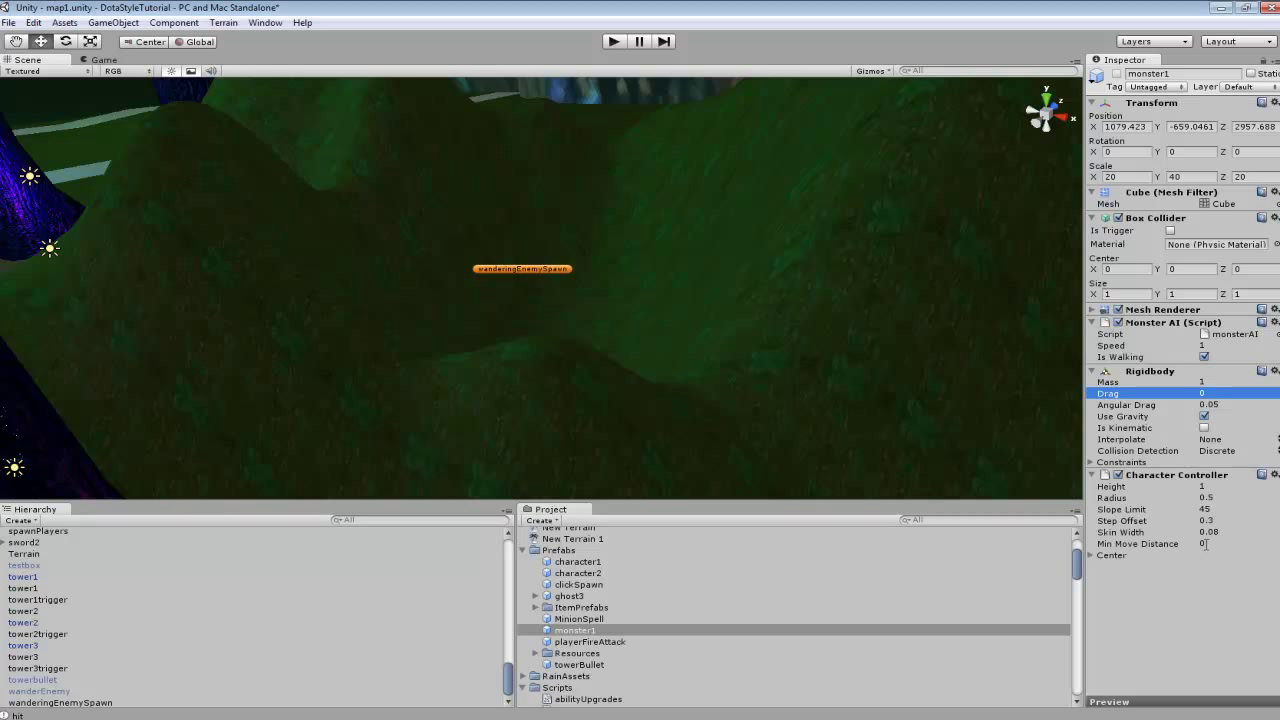
Step: Set the Character Controller's slope limit to 1 and start a play test
left_click(1092, 556)
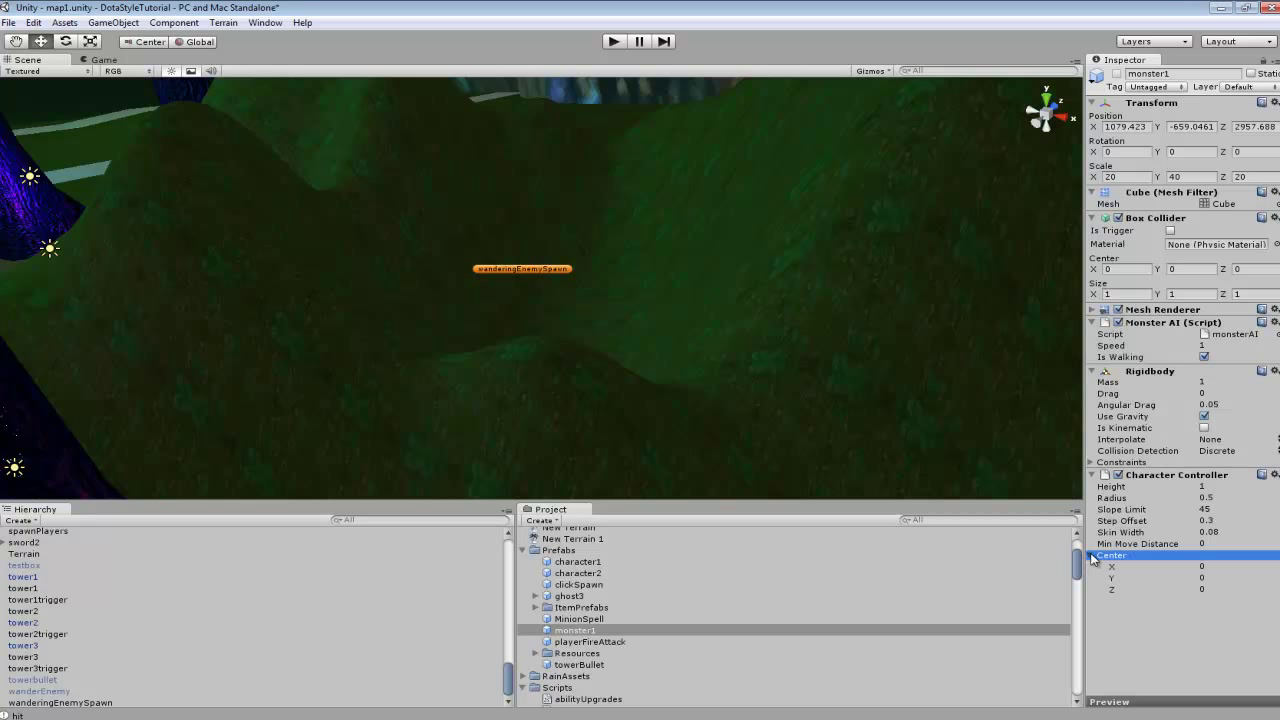
left_click(1213, 509)
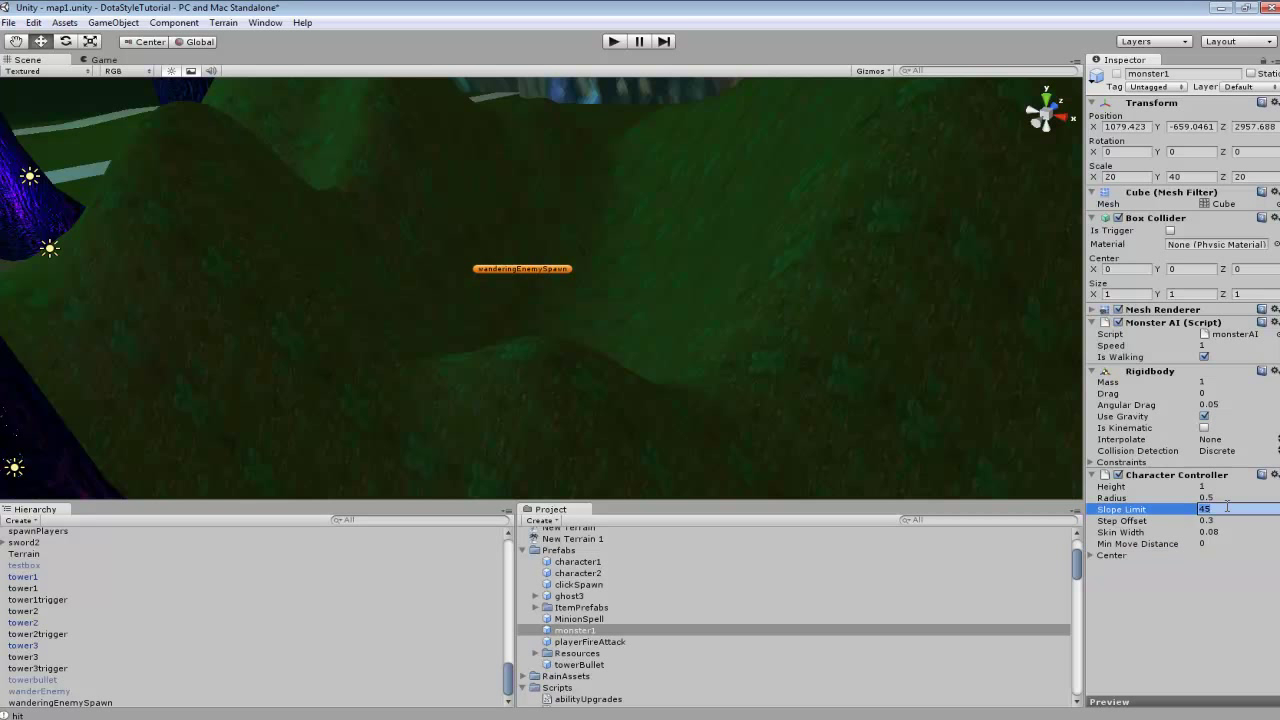
key("Return")
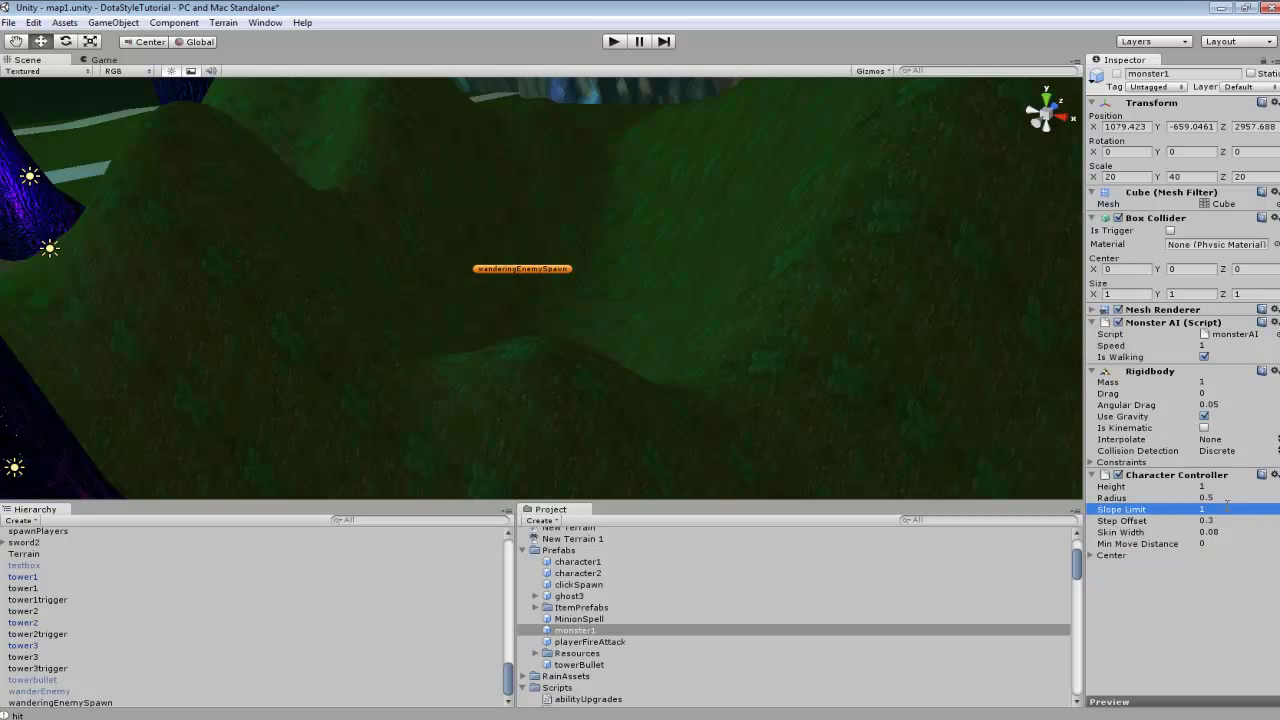
left_click(606, 43)
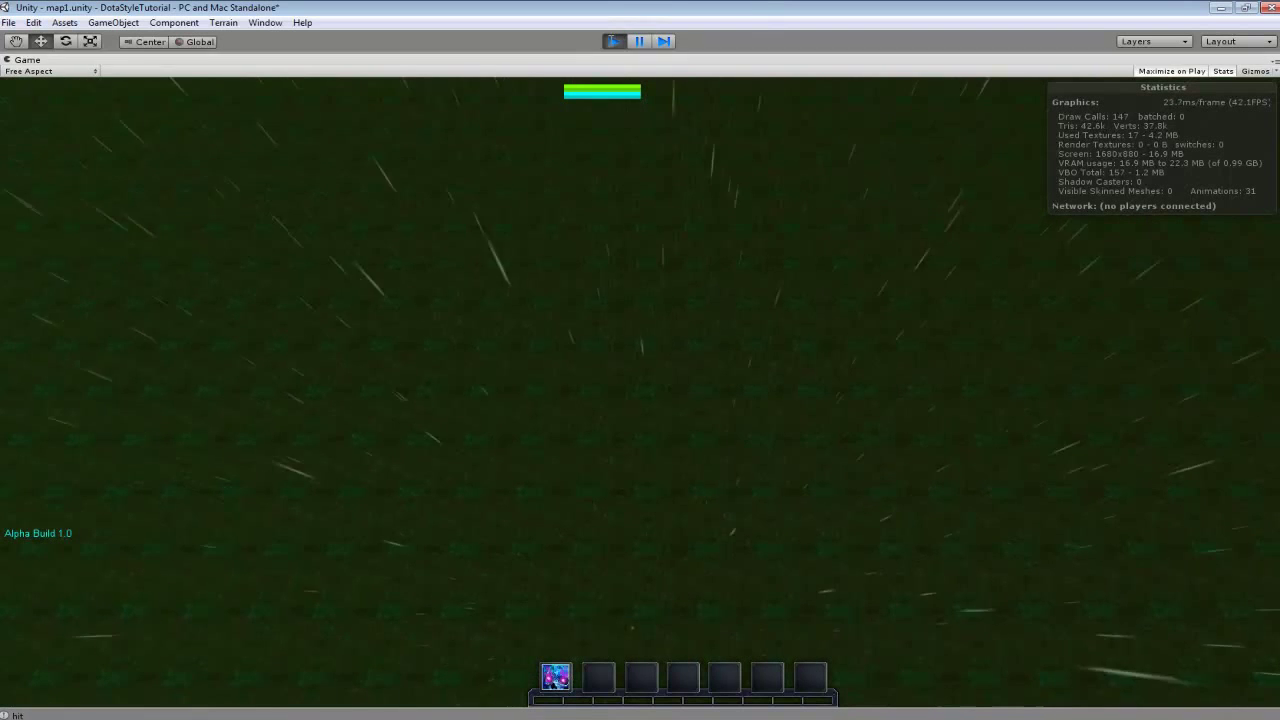
key("ctrl+p")
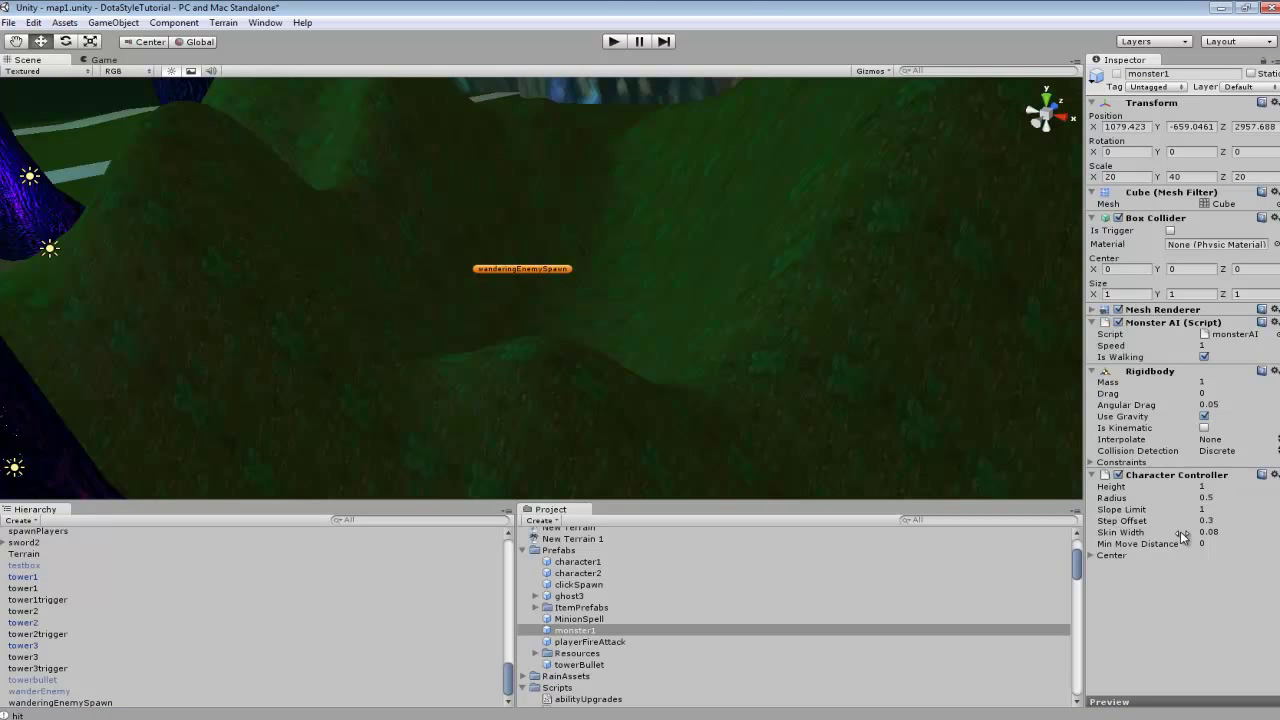
left_click(1091, 555)
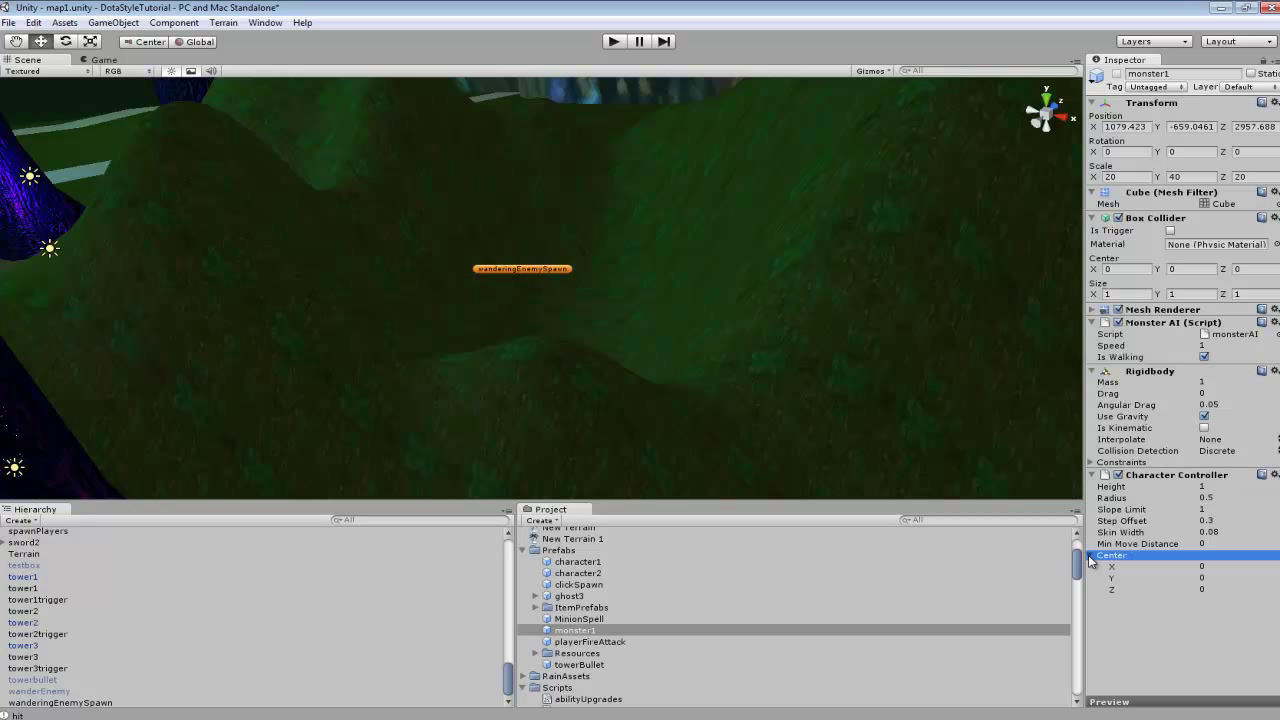
Step: Reset and then remove monster1's Character Controller component
left_click(1090, 555)
right_click(1187, 489)
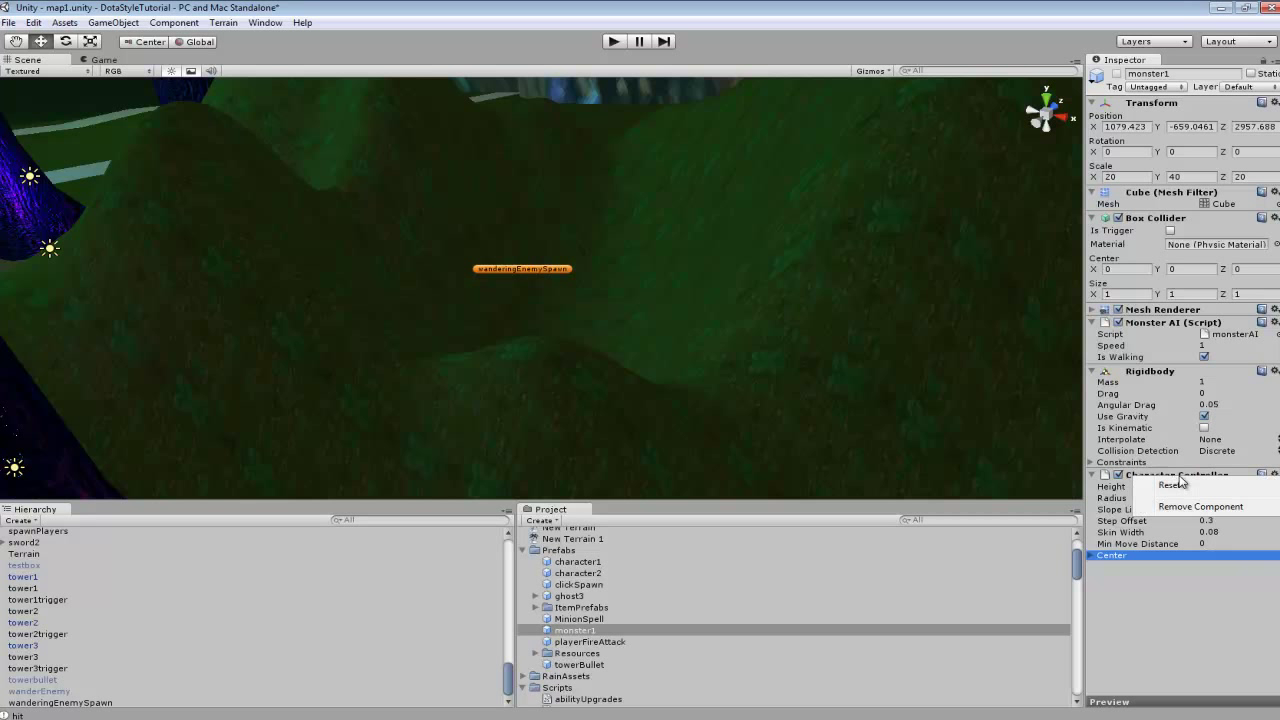
left_click(1120, 487)
right_click(1195, 480)
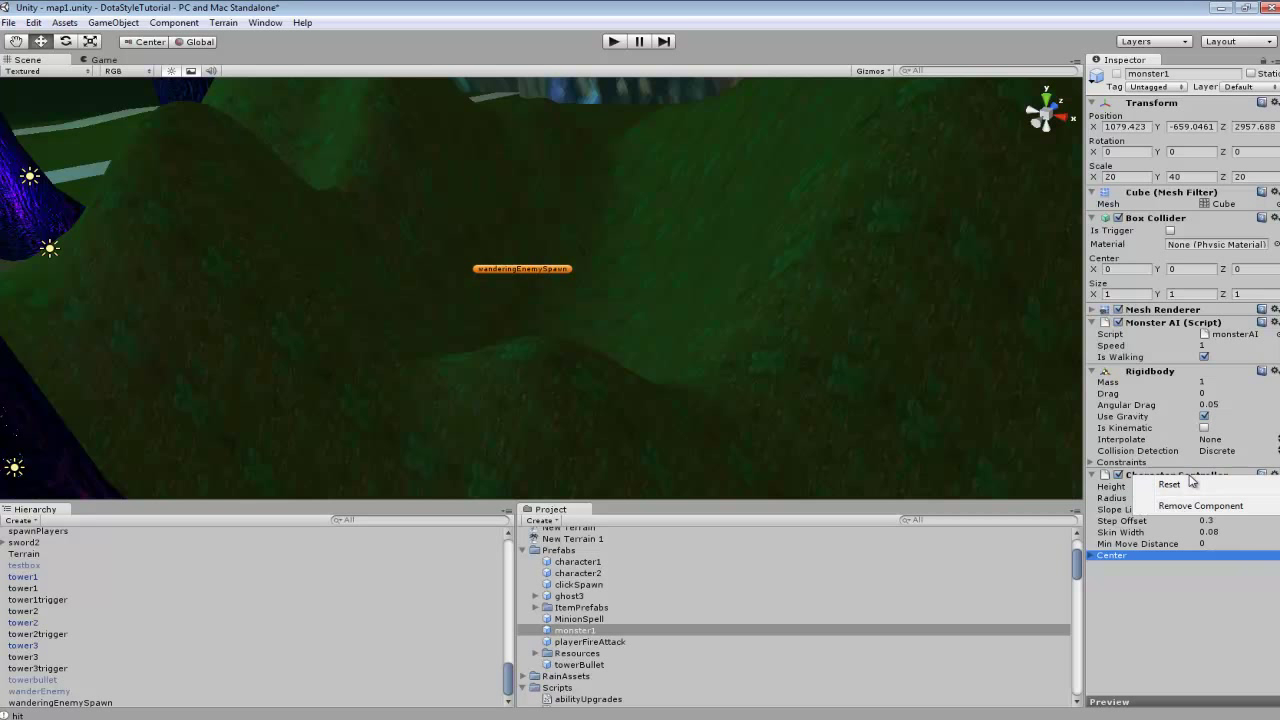
left_click(1204, 505)
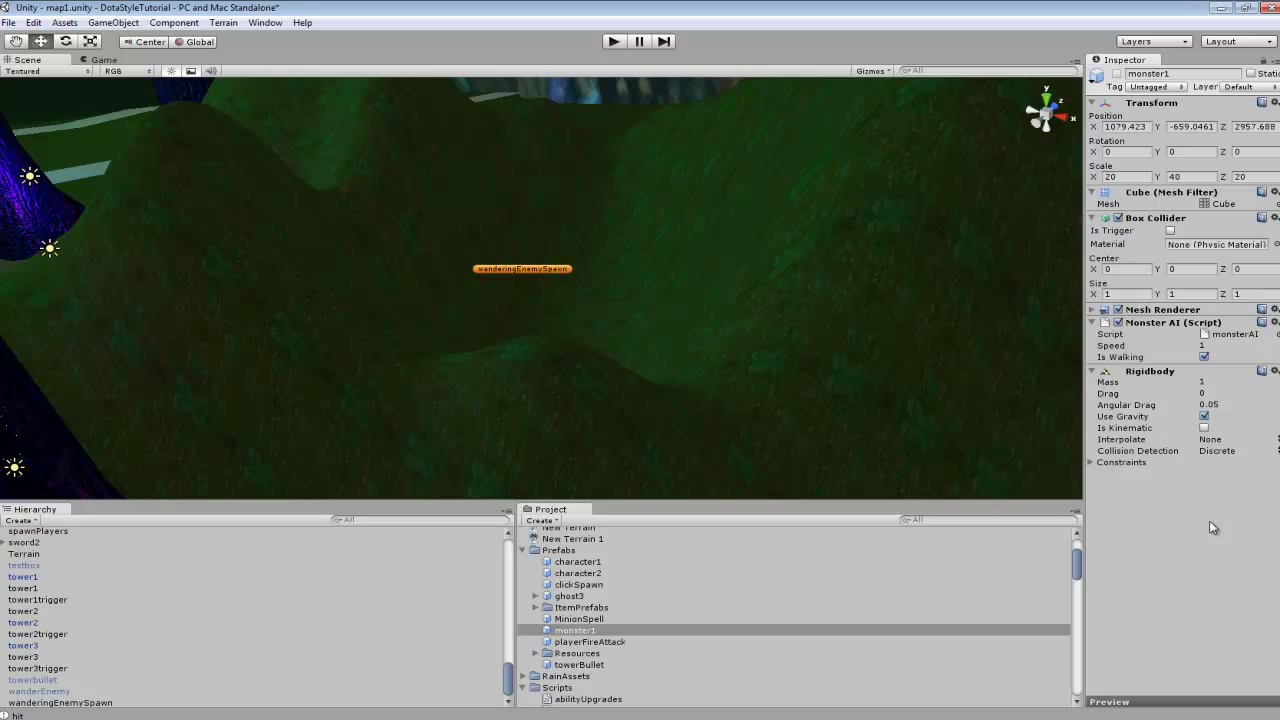
left_click_drag(680, 391, 737, 337, "alt")
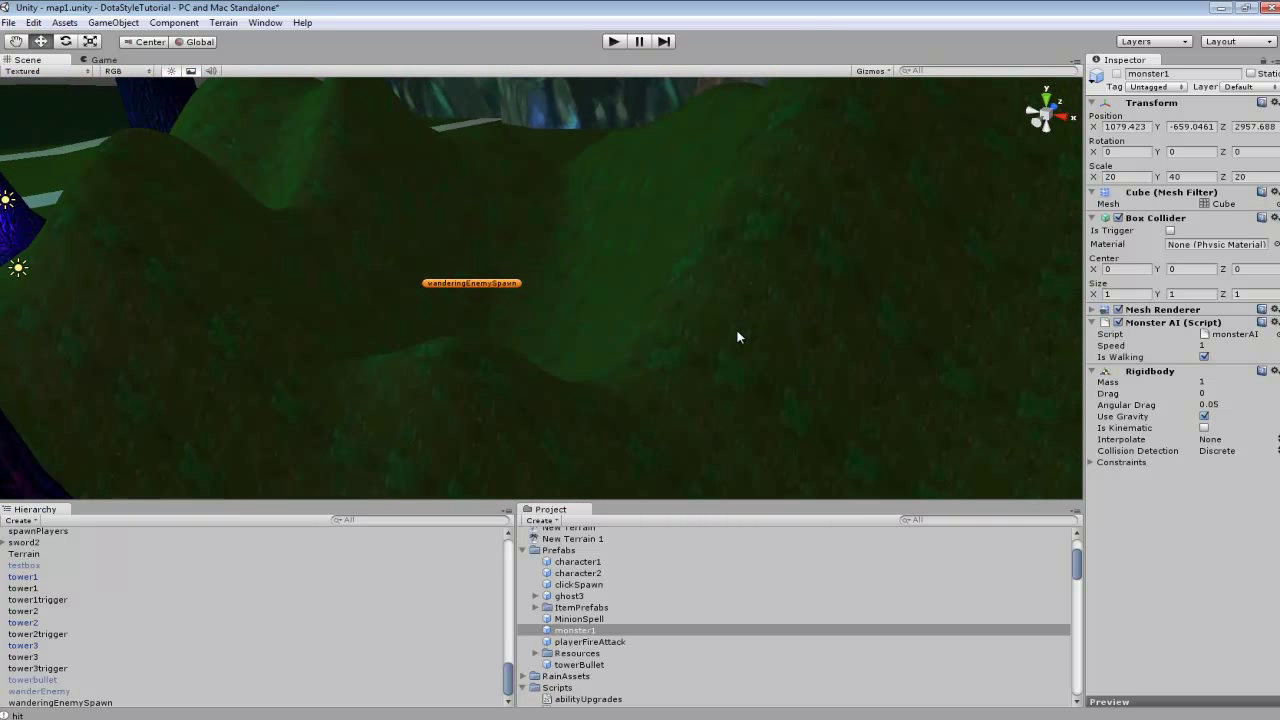
scroll(694, 377, "down", 3)
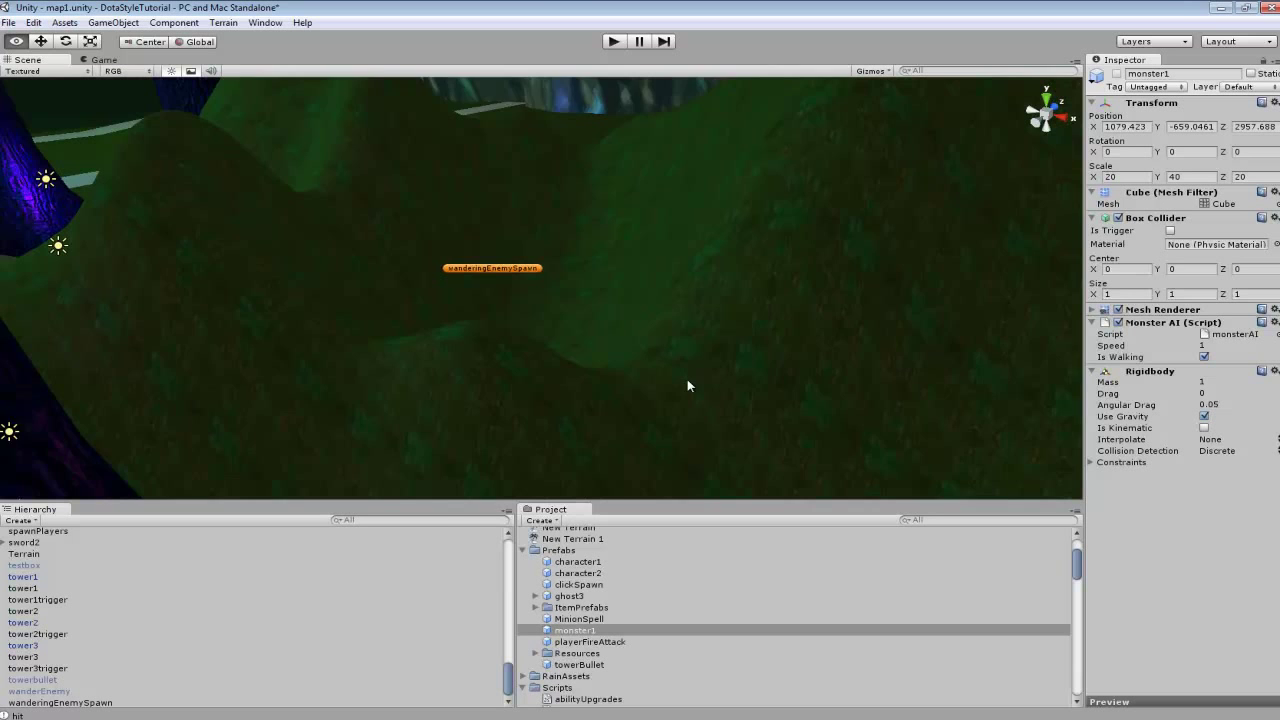